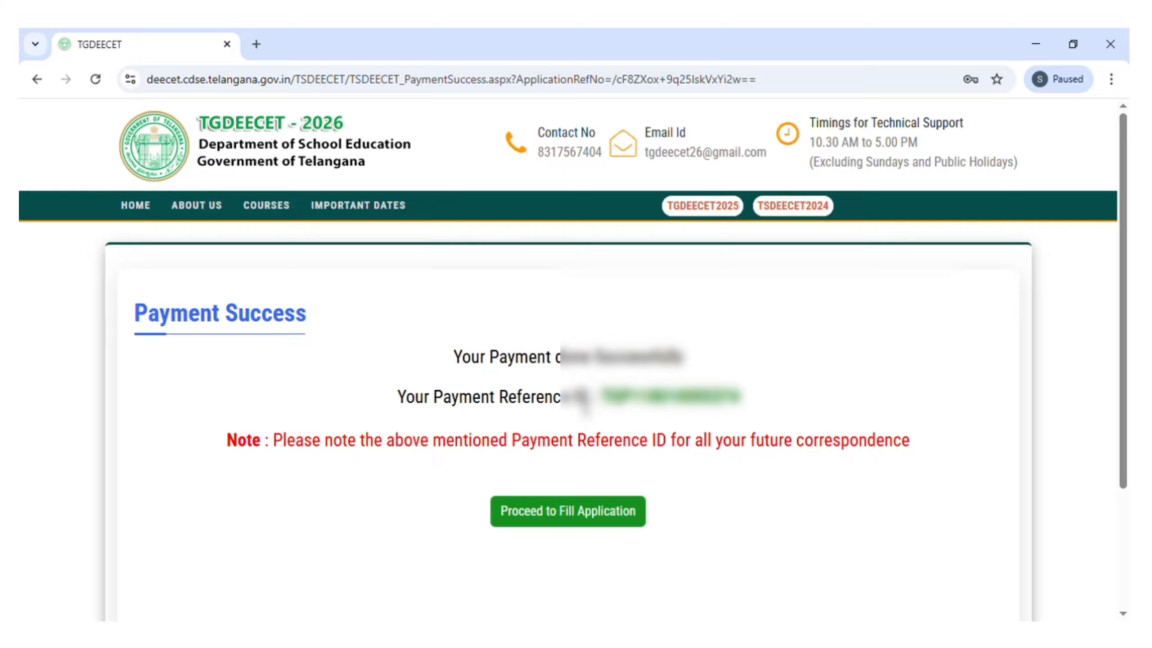
- Proceed to the application form and set the qualification to the Intermediate Examination option
left_click(620, 526)
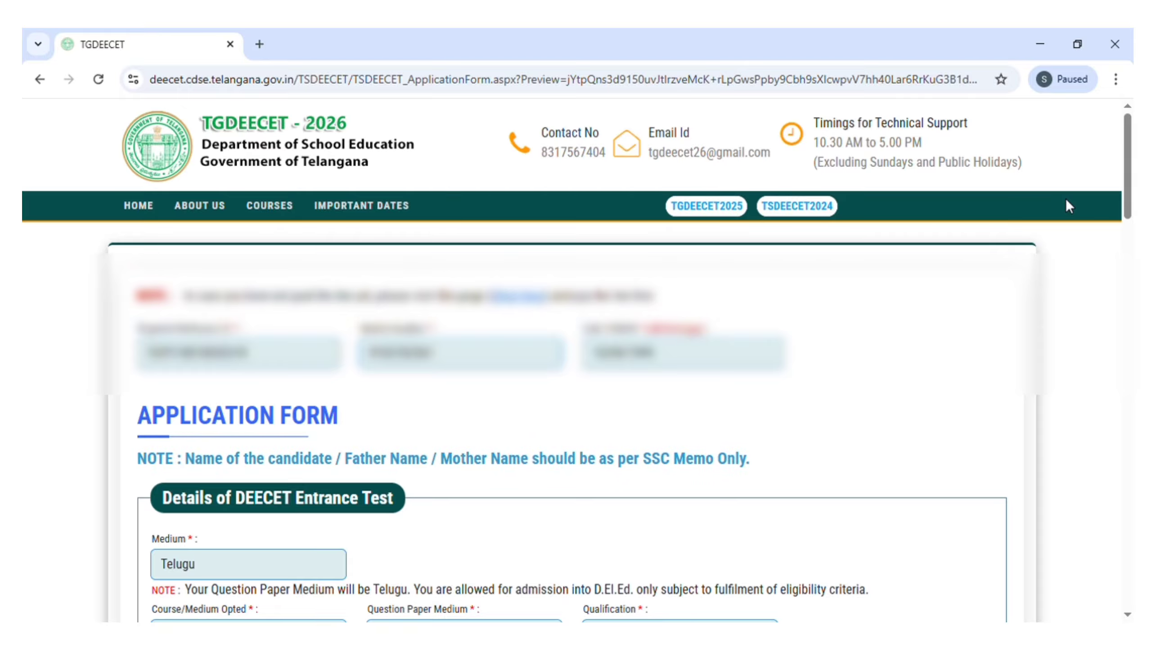
scroll(1029, 198, "down", 6)
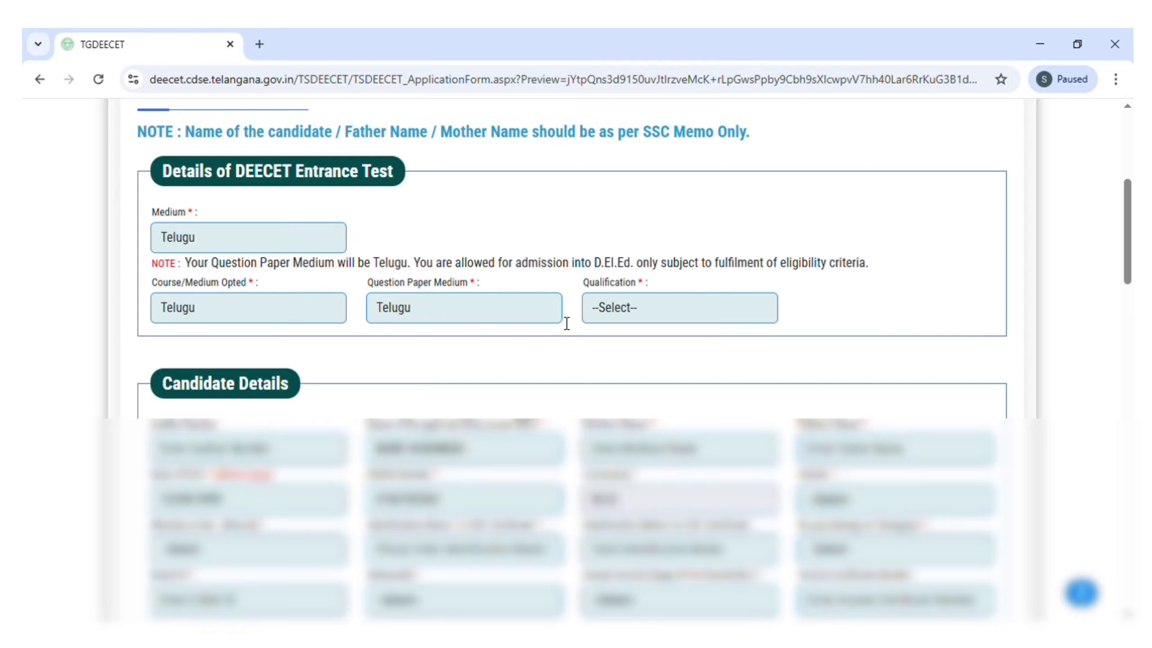
left_click(607, 300)
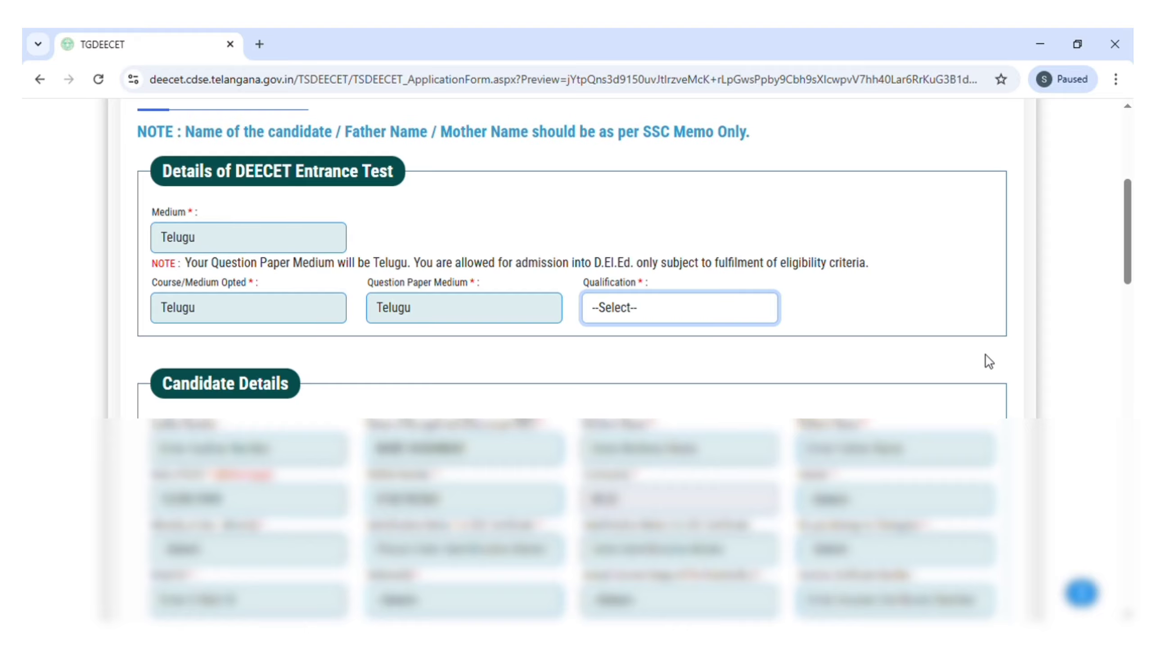
key("Down")
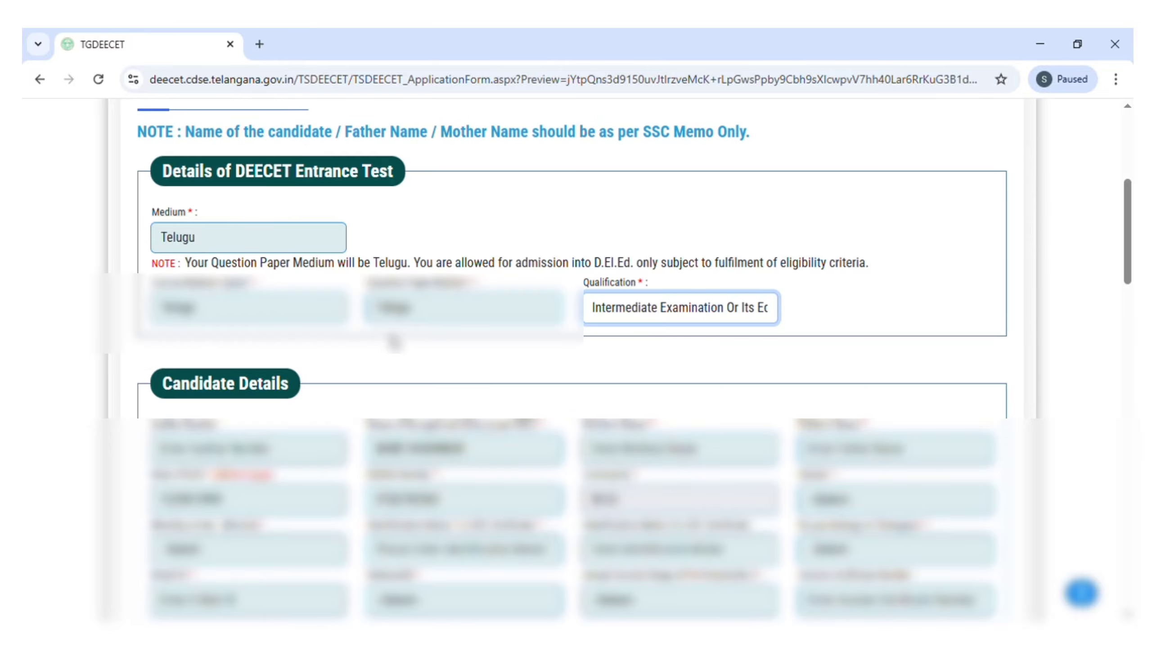
- Examine the gender, minority status, identification marks, Telangana residency and email fields in Candidate Details
scroll(393, 336, "down", 3)
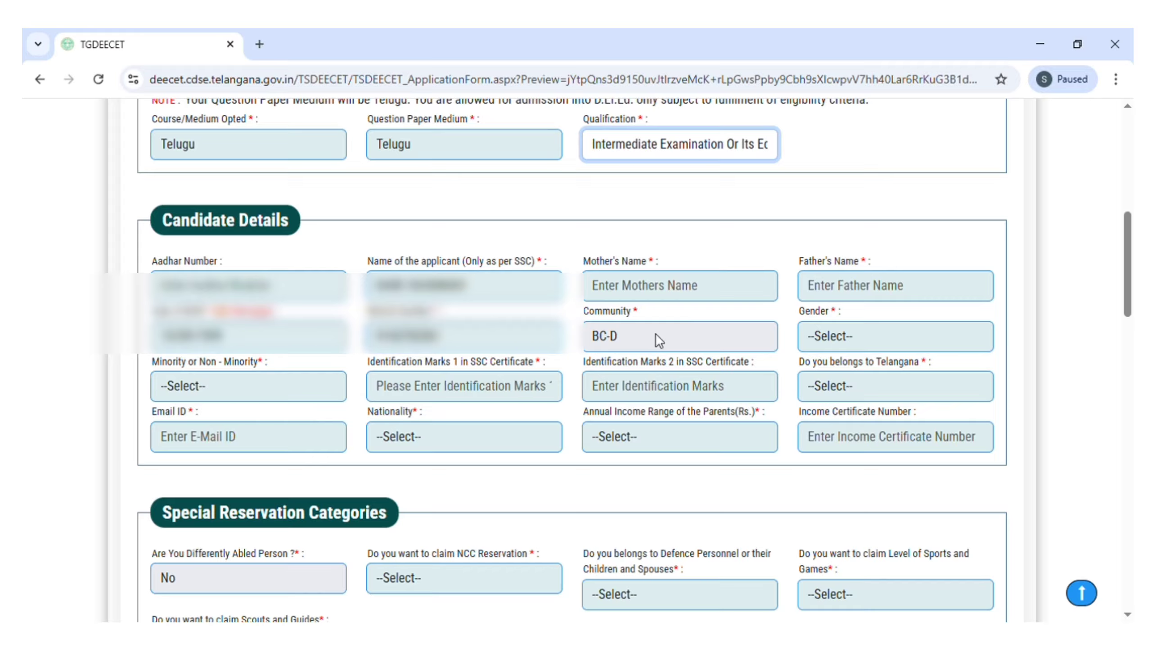
left_click(847, 332)
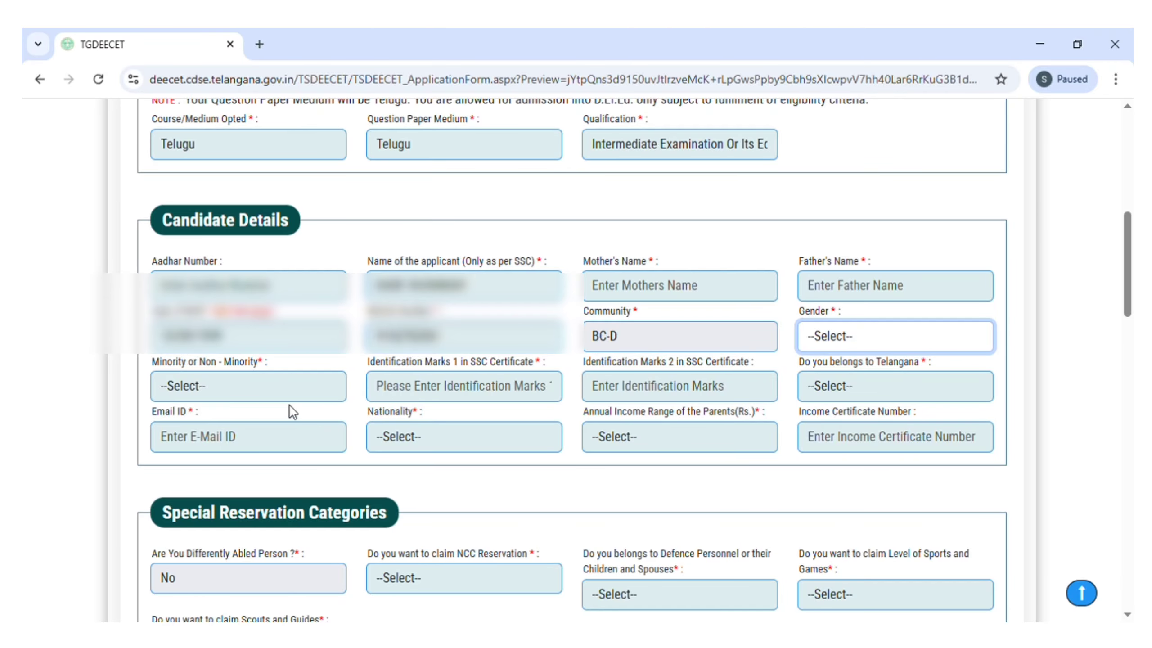
left_click(223, 386)
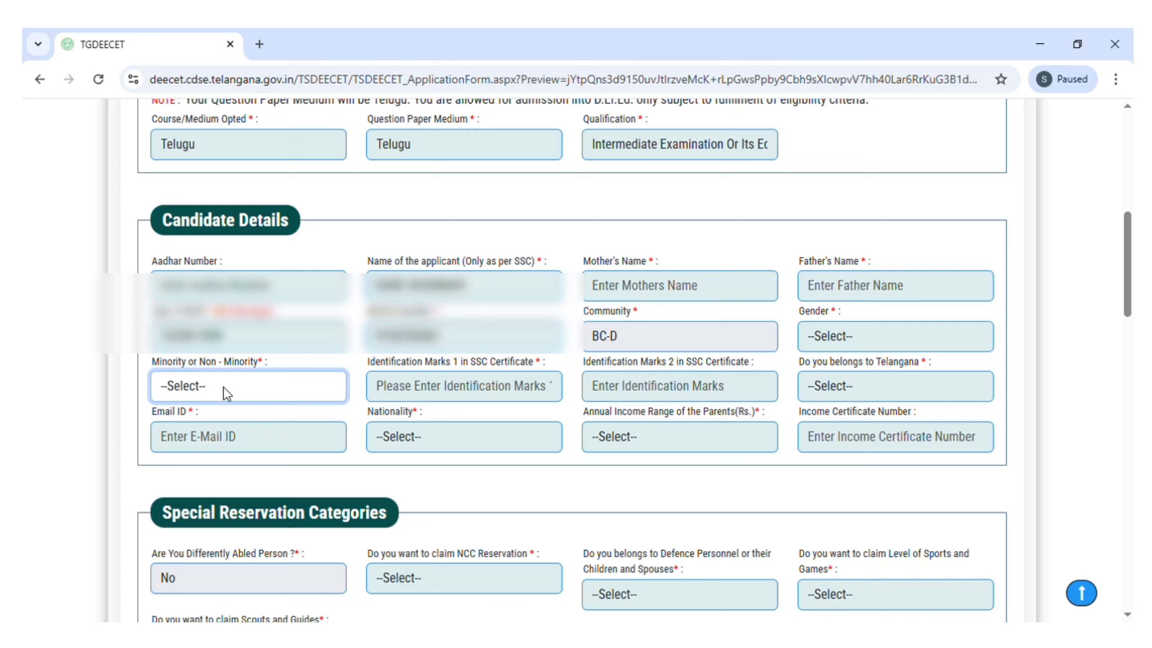
left_click(467, 391)
left_click(663, 398)
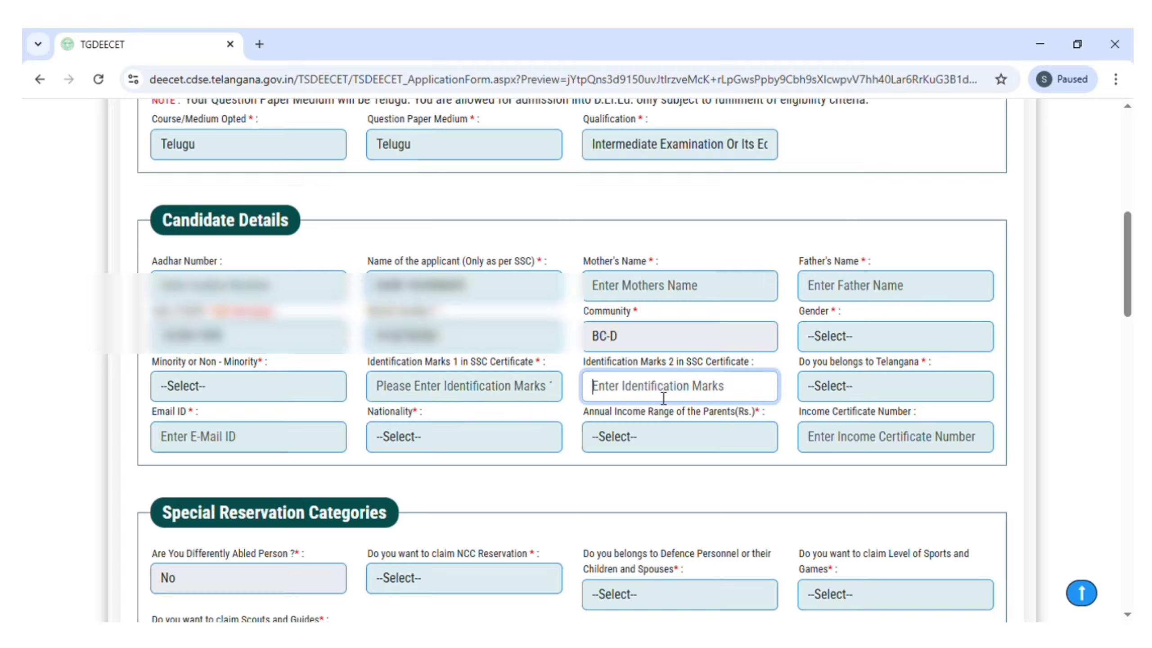
left_click(846, 386)
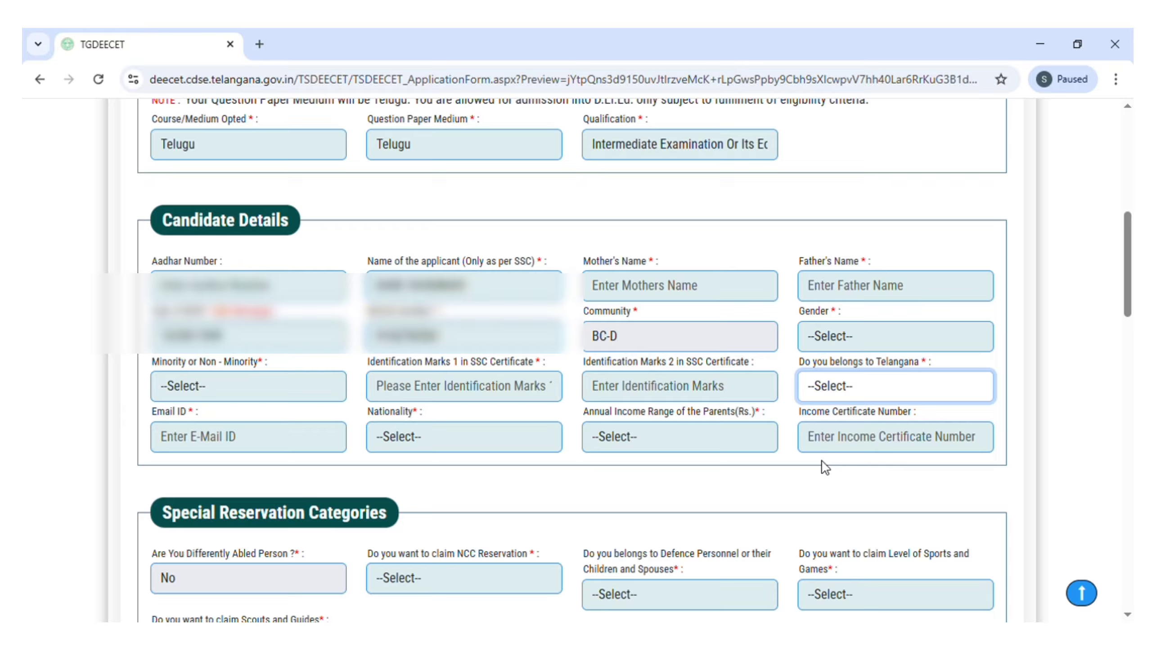
left_click(535, 478)
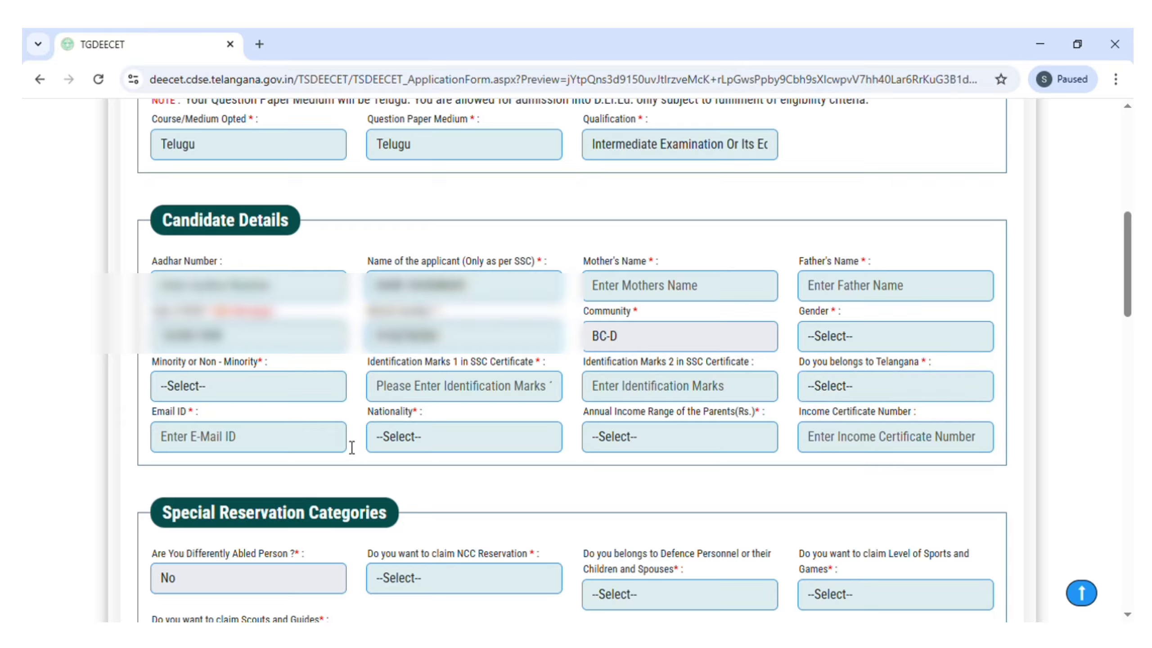
left_click(256, 448)
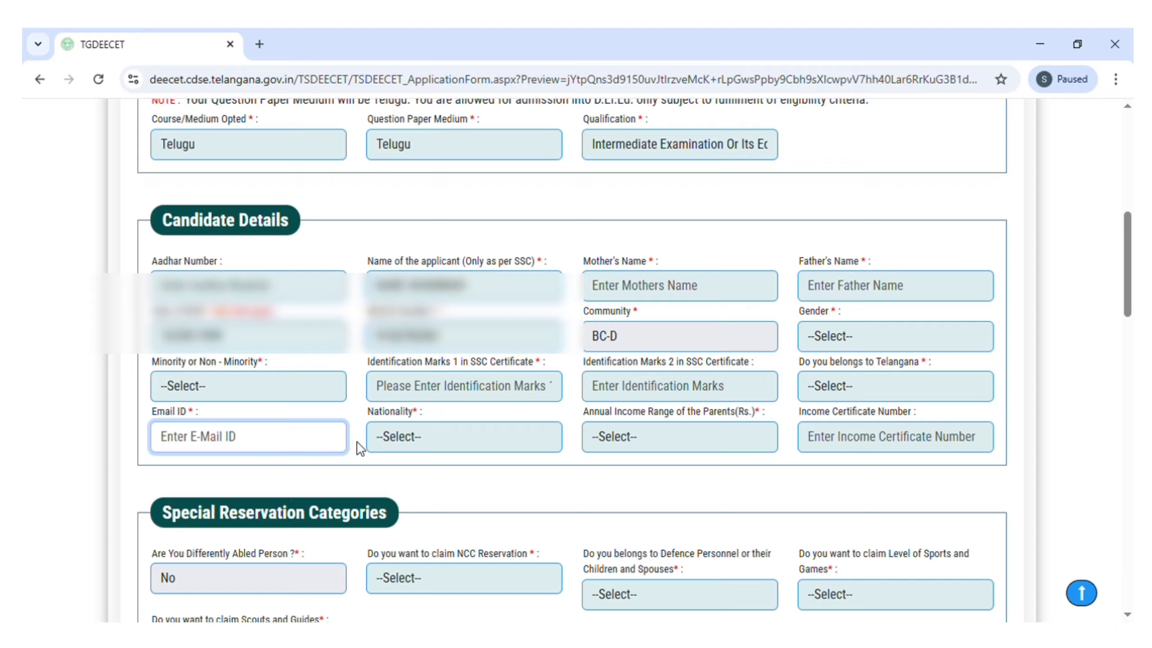
left_click(507, 480)
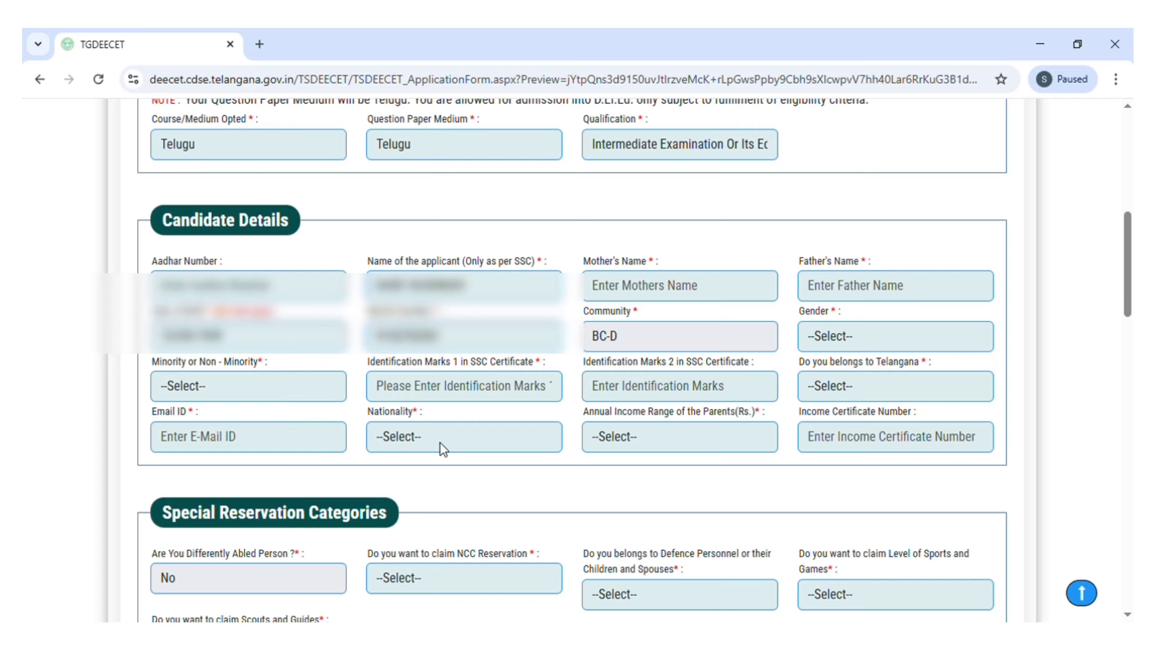
- Set the candidate's nationality to Indian and check the options for the parents' annual income range
left_click(464, 448)
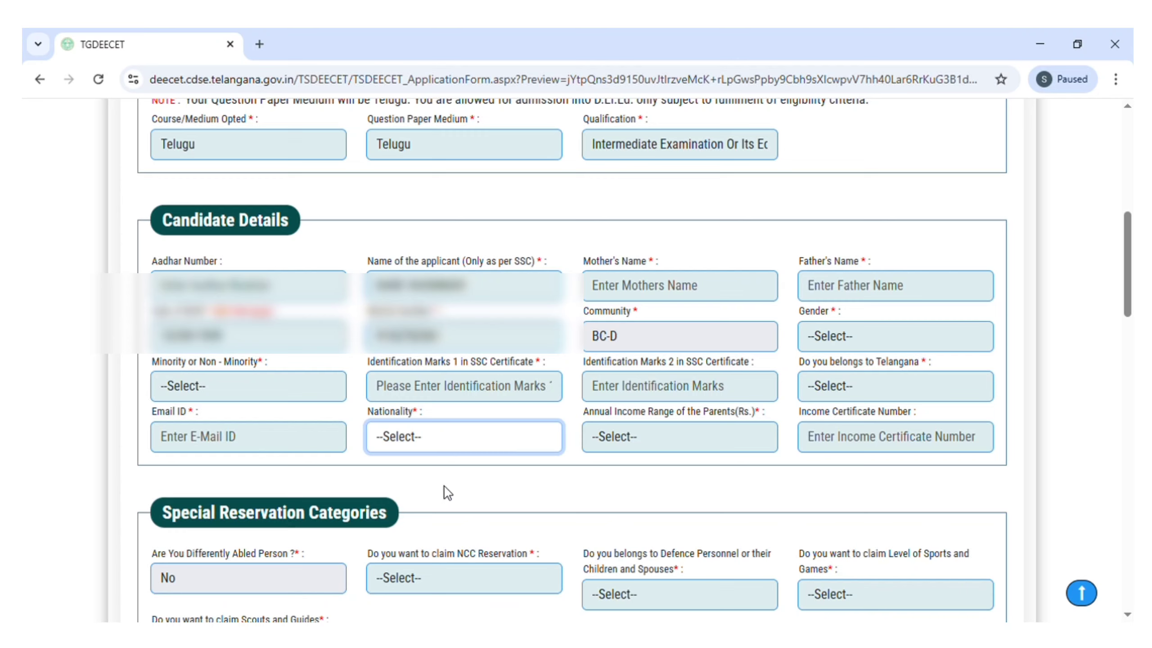
key("Down")
left_click(688, 447)
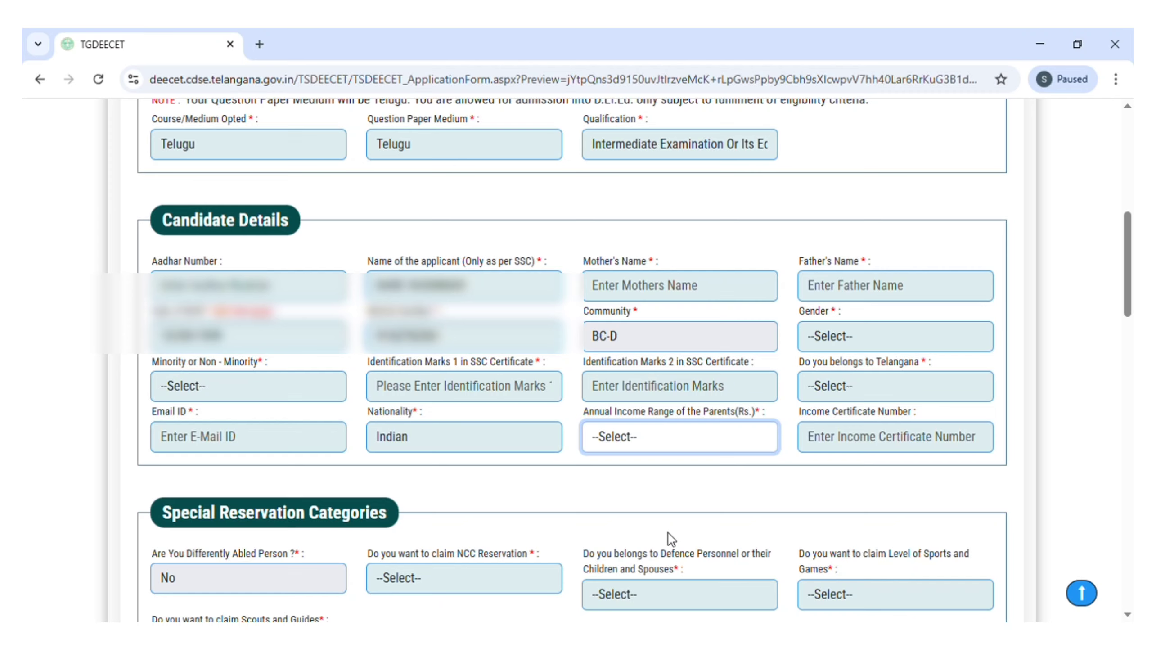
left_click(860, 471)
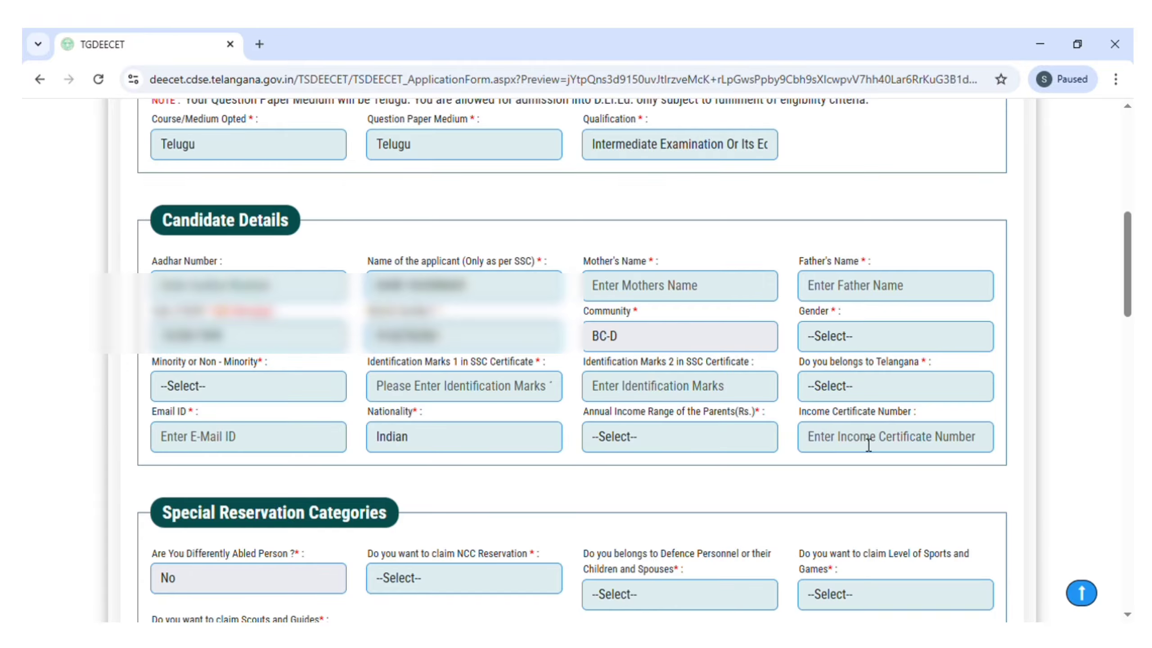
- Under Special Reservation Categories, answer No to the NCC reservation claim and to belonging to Defence Personnel
scroll(458, 471, "down", 4)
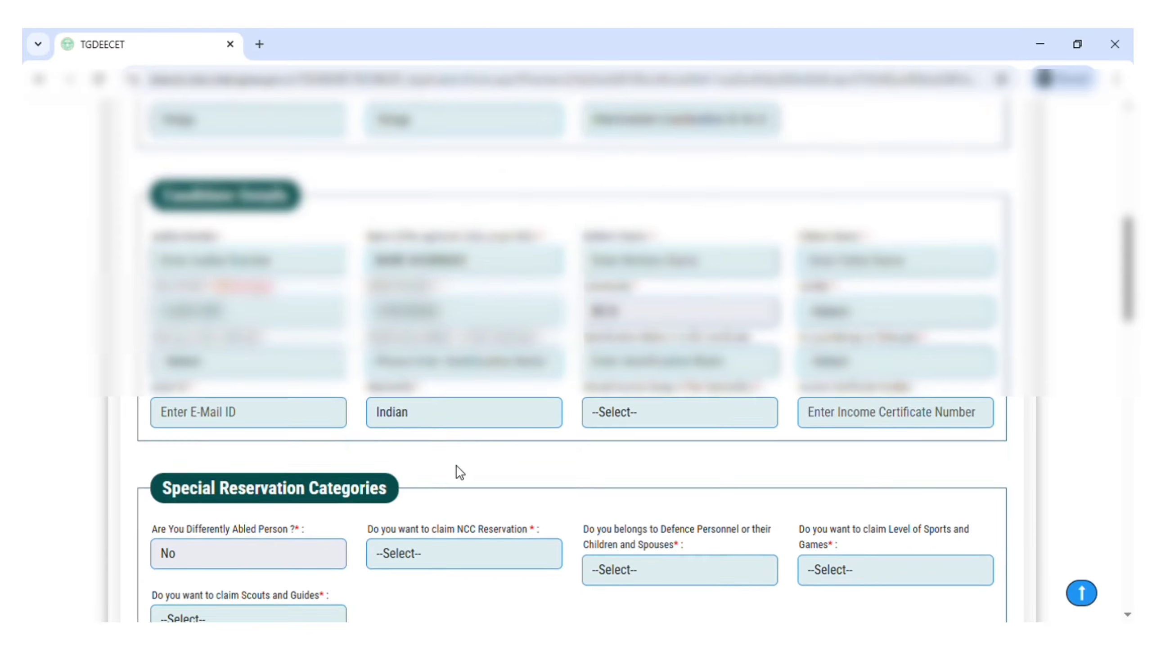
scroll(312, 377, "down", 2)
scroll(313, 370, "down", 3)
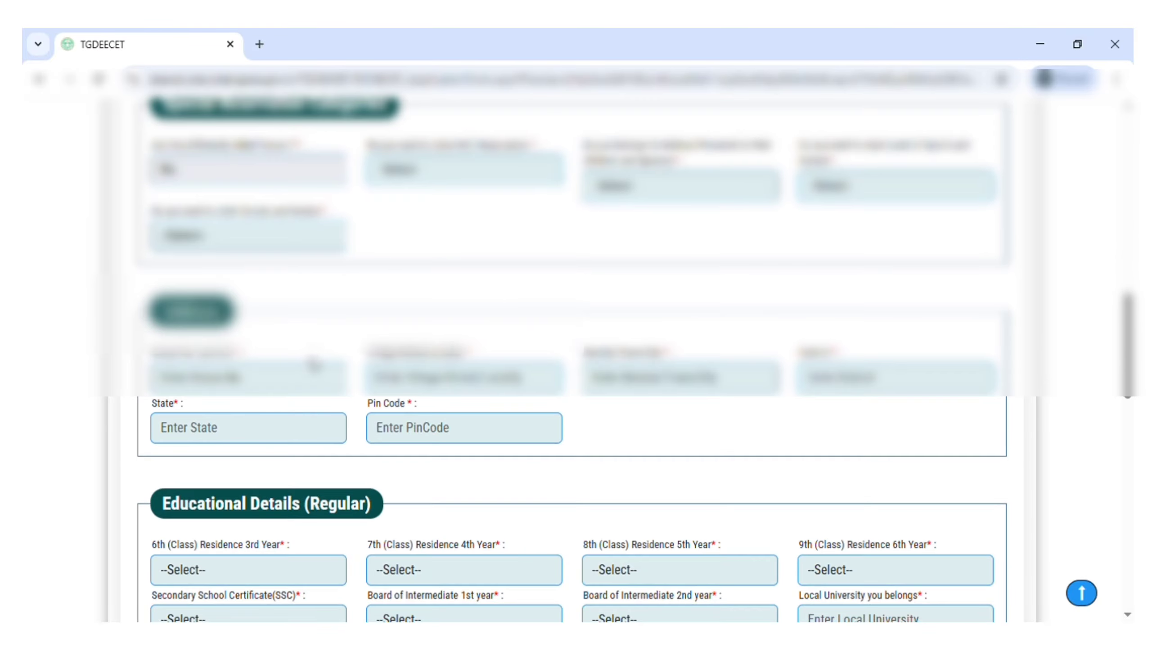
scroll(302, 213, "up", 2)
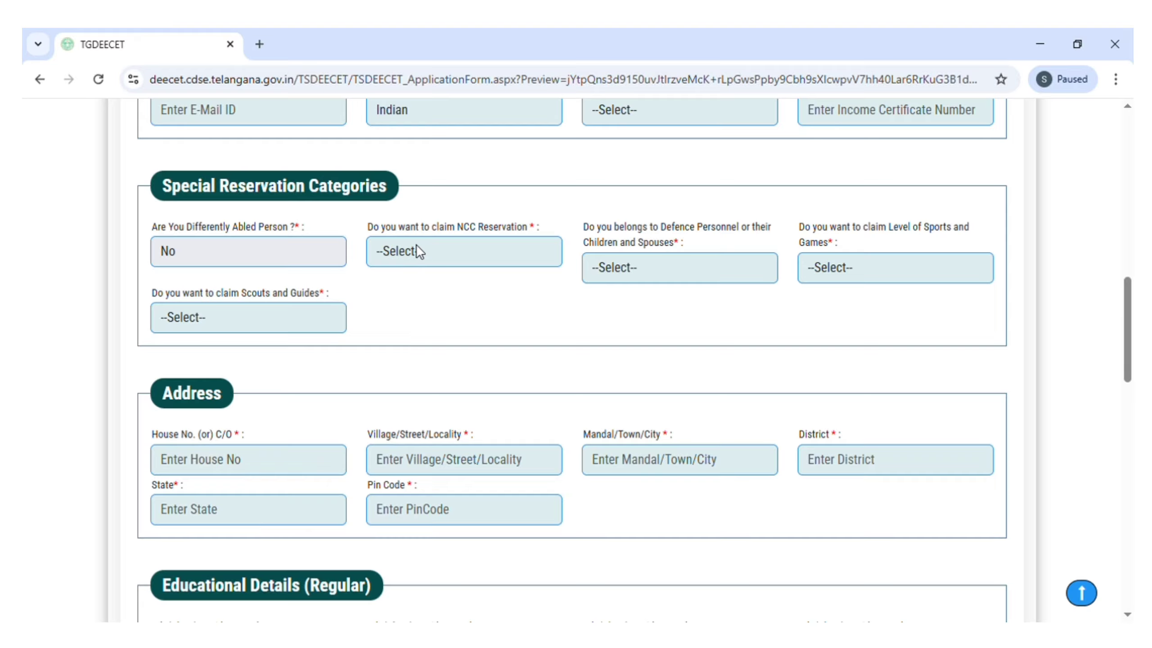
left_click(451, 259)
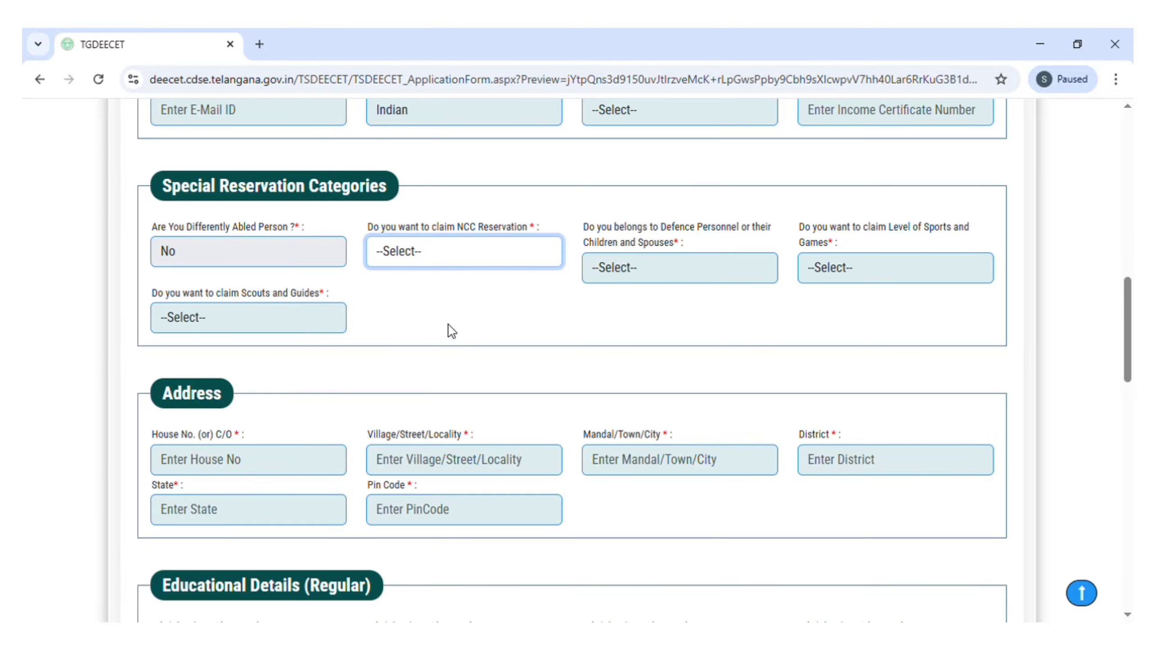
key("n")
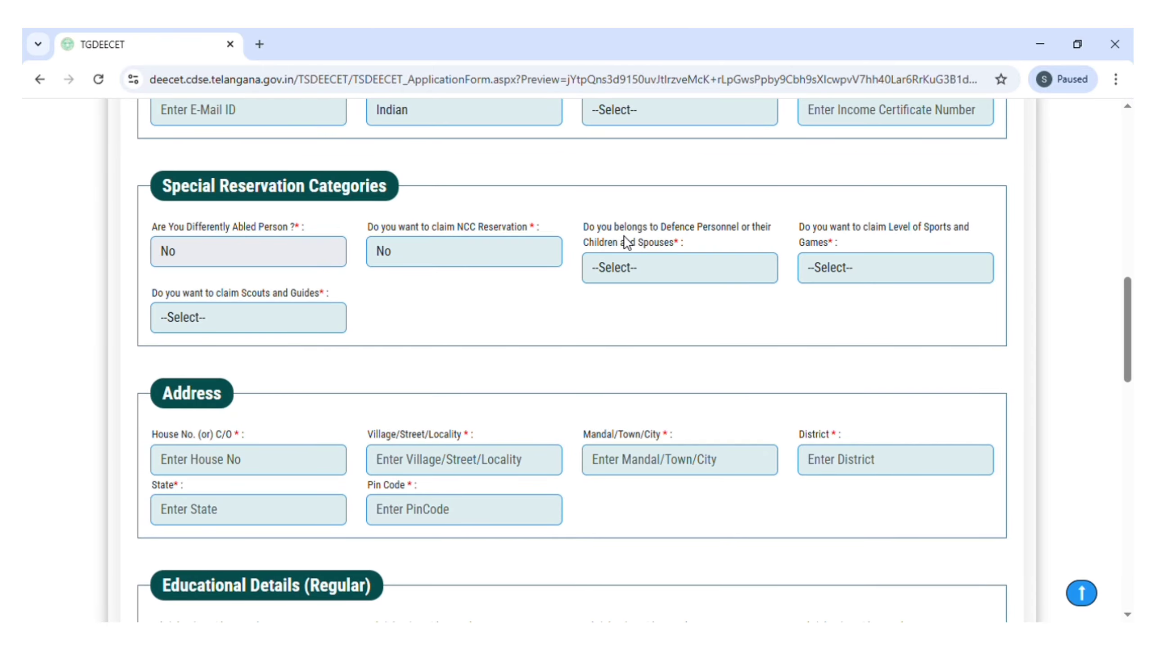
left_click(663, 268)
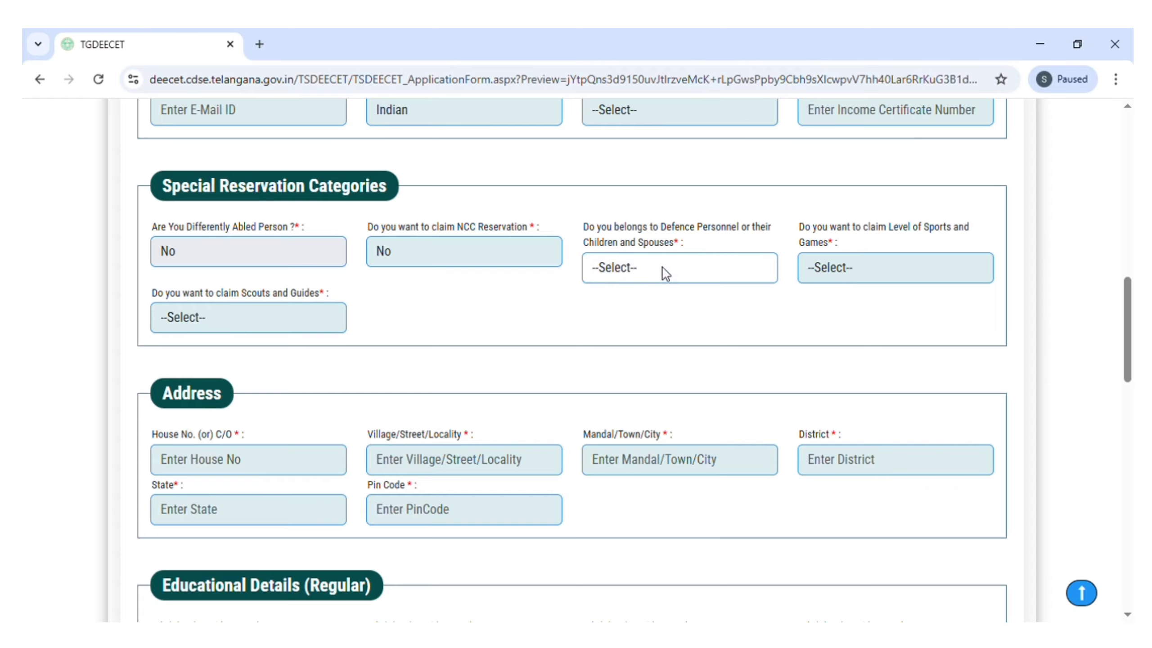
left_click(647, 342)
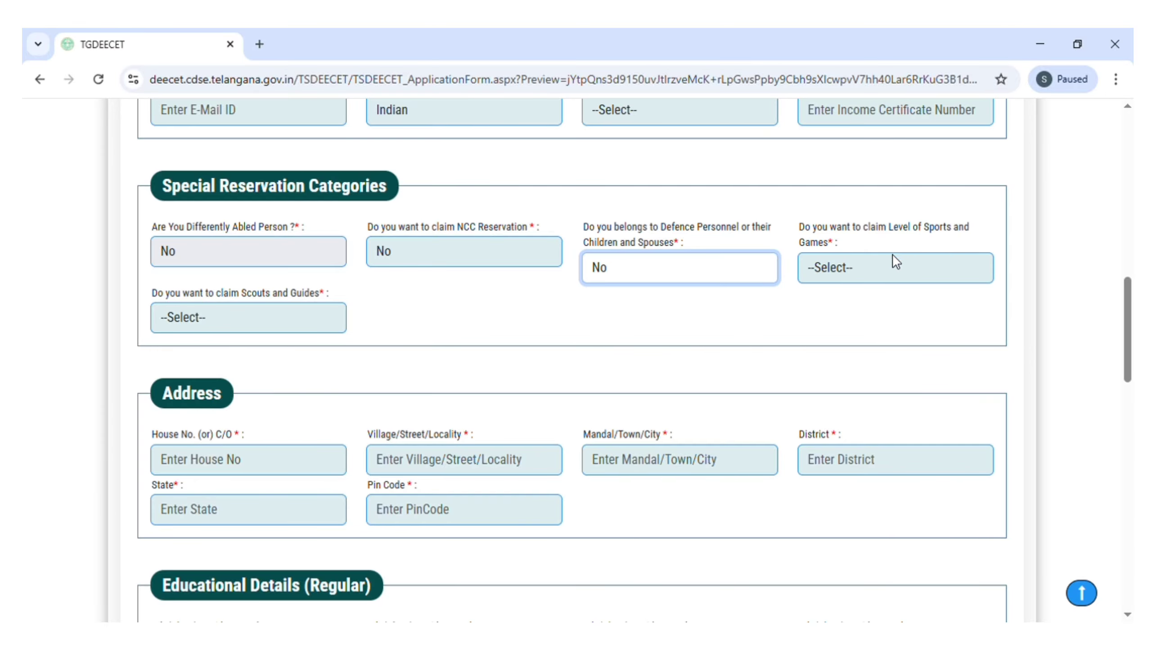
- Answer No to the sports and games claim and choose an answer for the Scouts and Guides claim
left_click(866, 272)
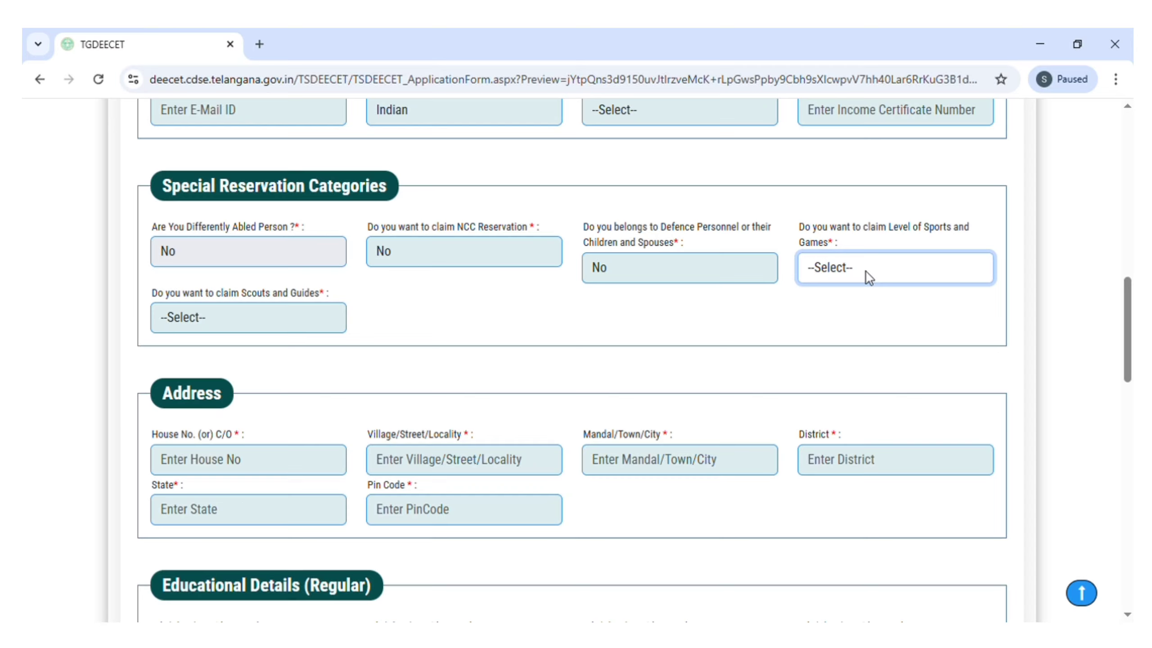
left_click(864, 340)
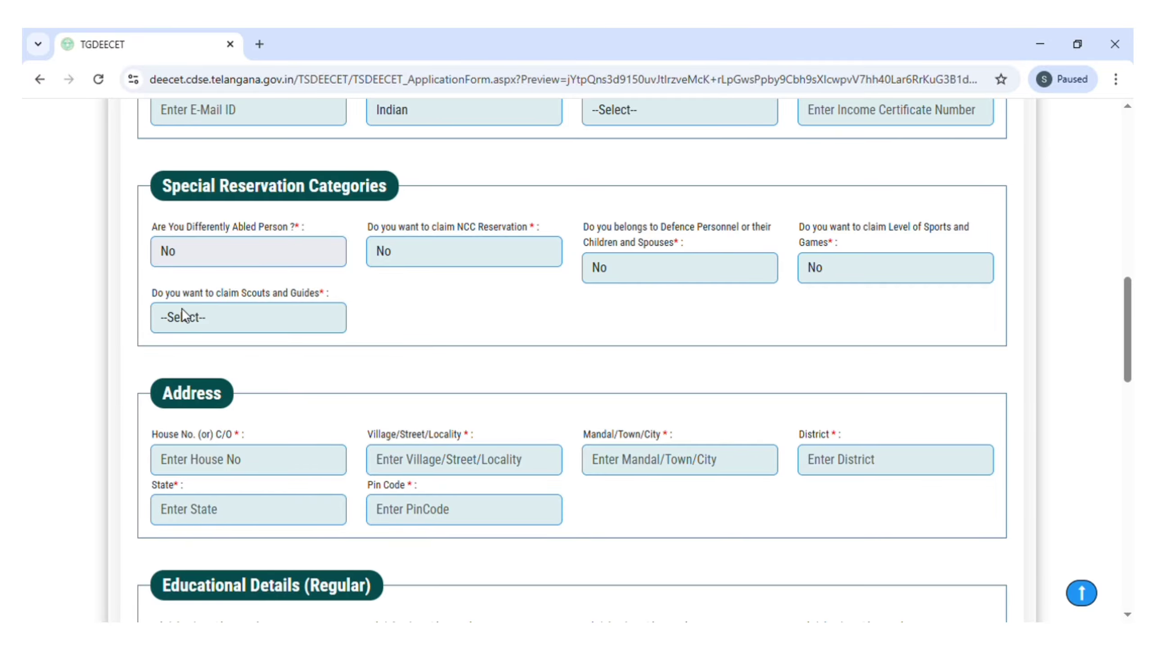
left_click(300, 313)
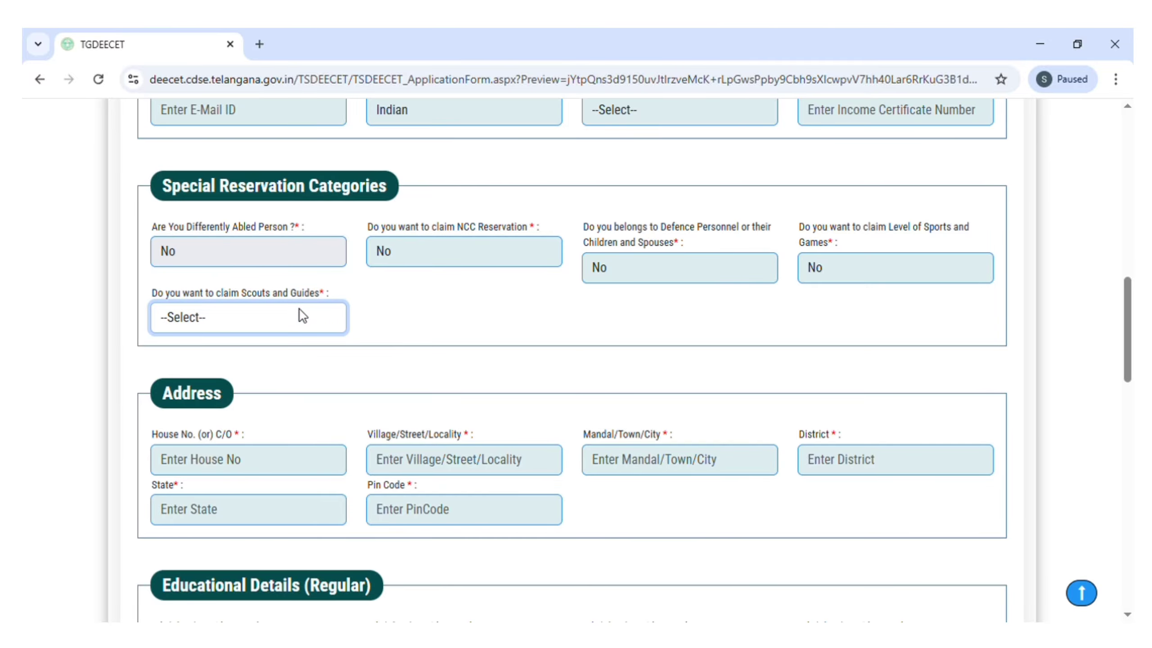
left_click(289, 384)
- In the regular educational details, set the 6th class residence to Telangana and its district to ADILABAD
scroll(452, 320, "down", 5)
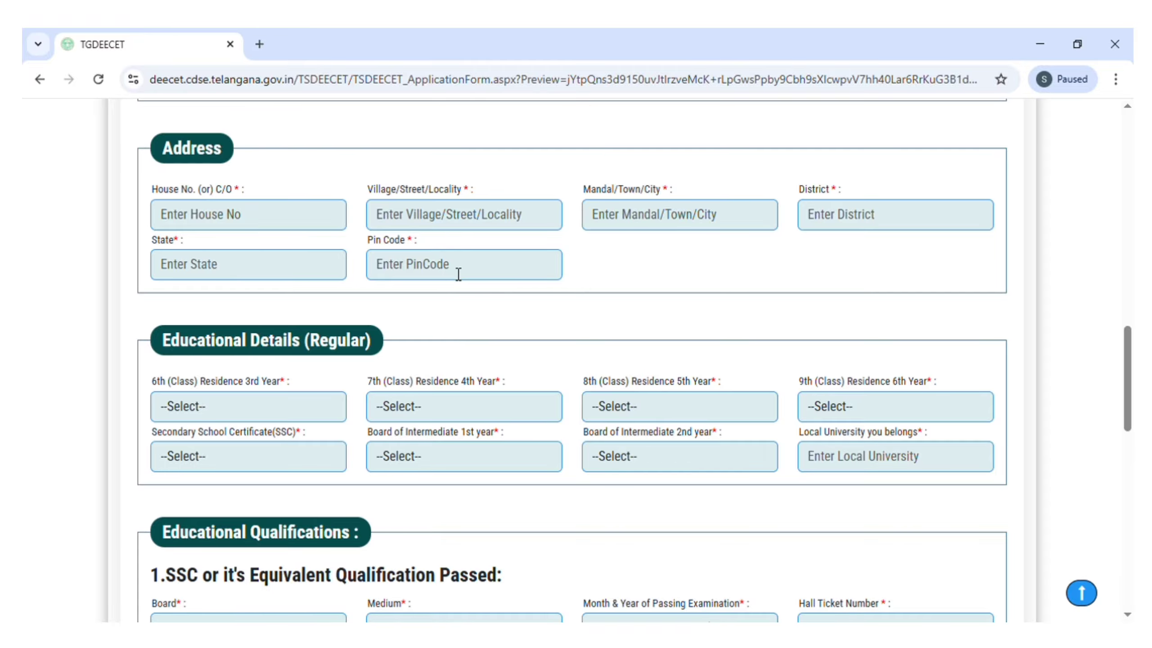
scroll(501, 267, "down", 5)
scroll(192, 305, "up", 4)
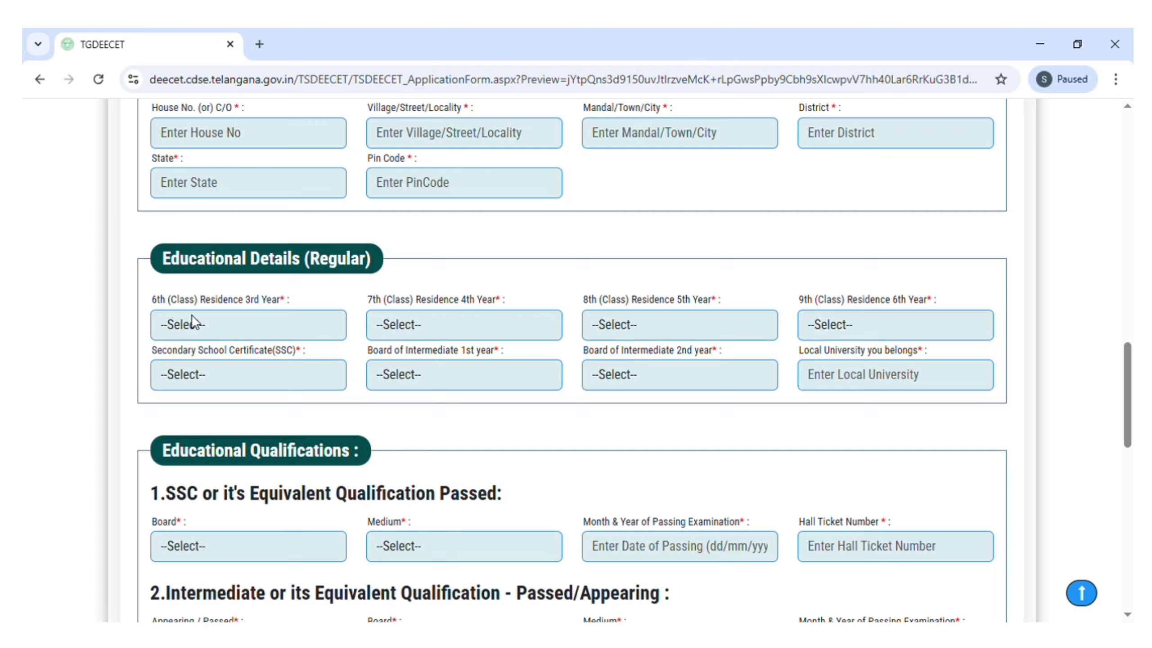
left_click(195, 325)
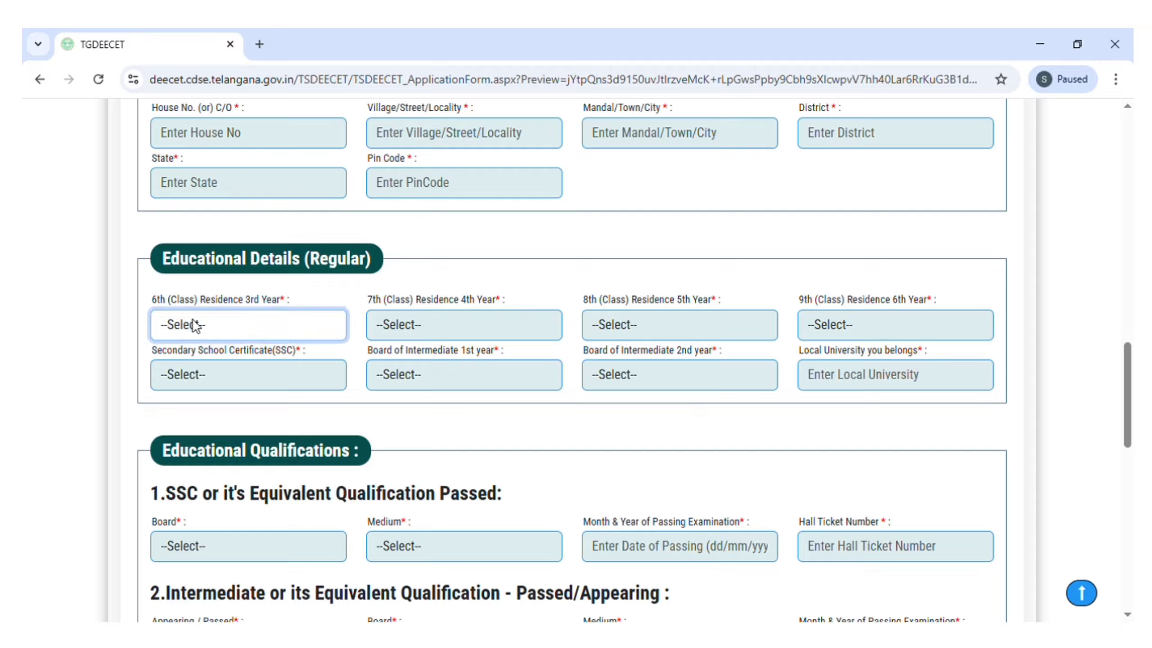
left_click(197, 367)
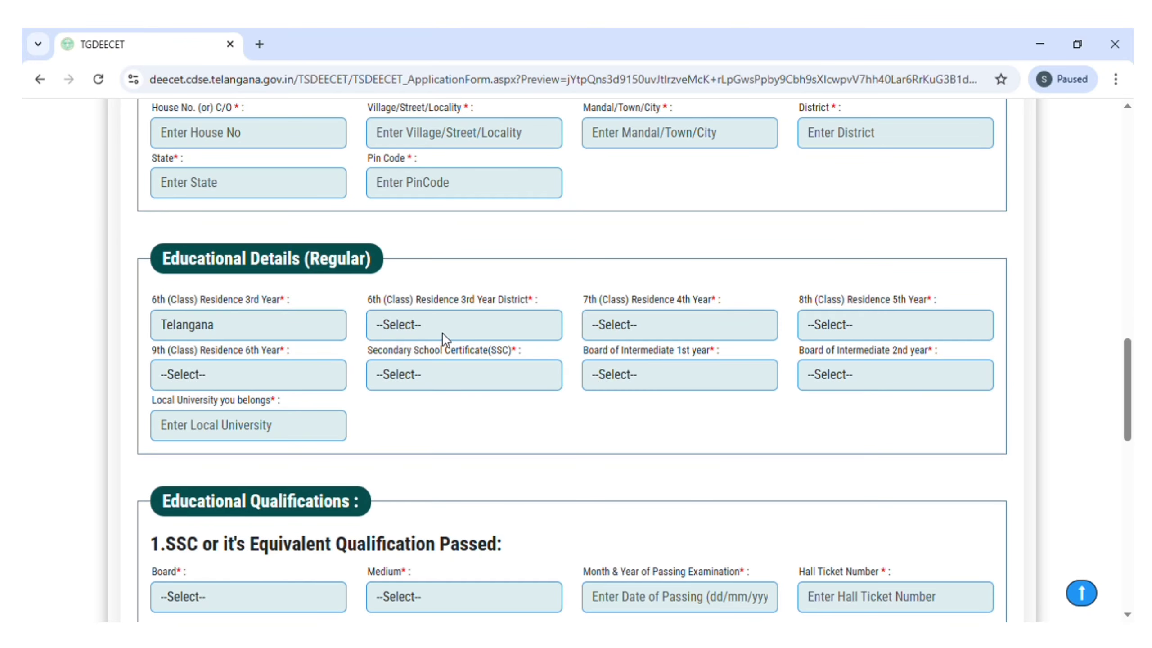
left_click(473, 322)
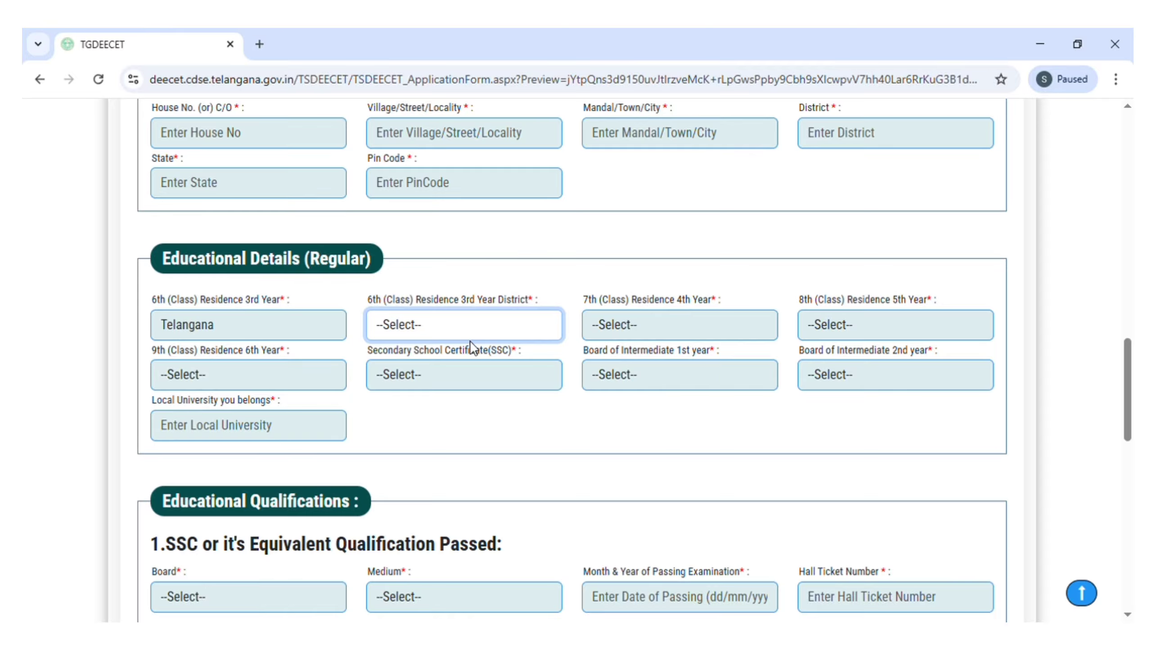
left_click(447, 368)
- Set the 7th class residence to Telangana and its district to ADILABAD
left_click(657, 328)
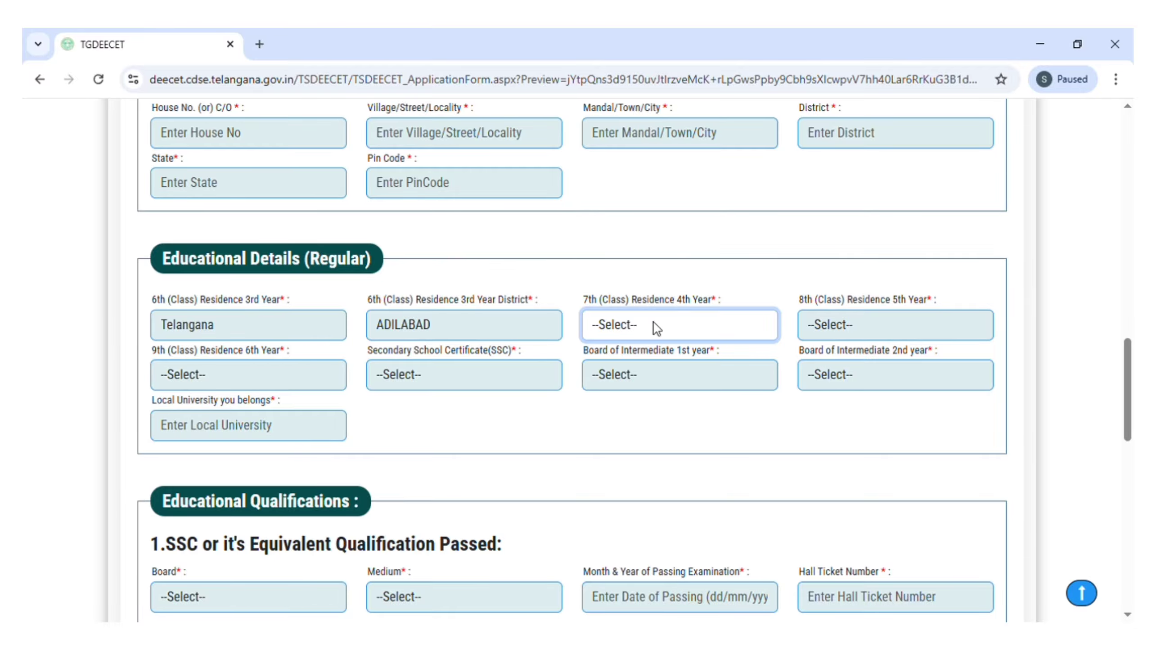
left_click(650, 370)
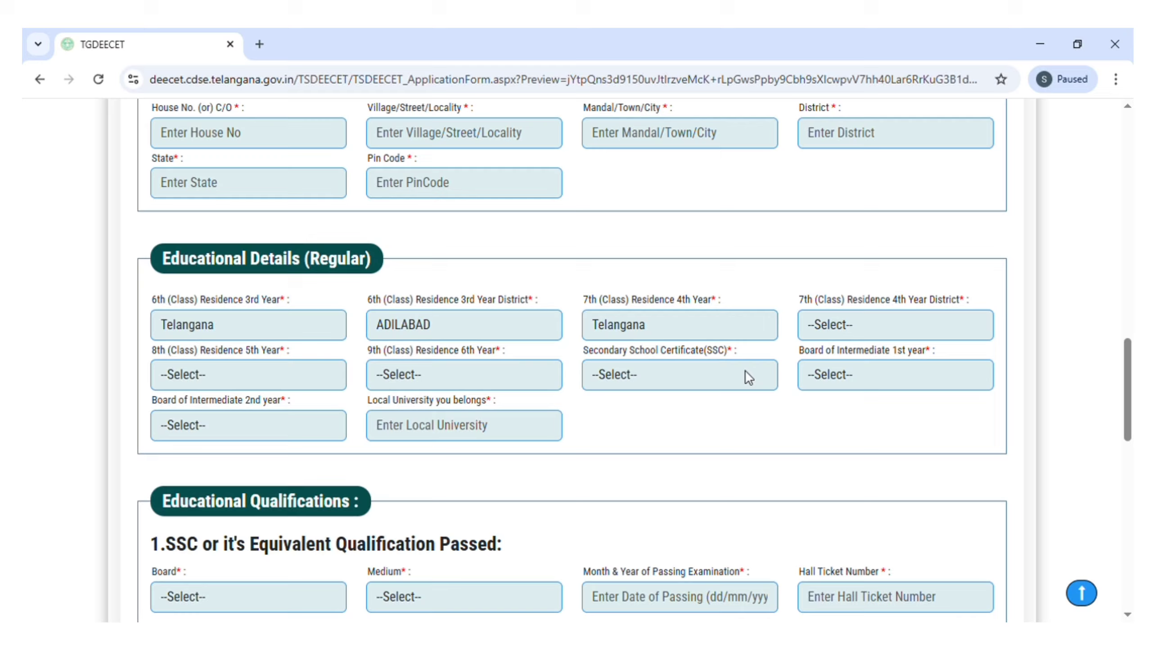
left_click(845, 322)
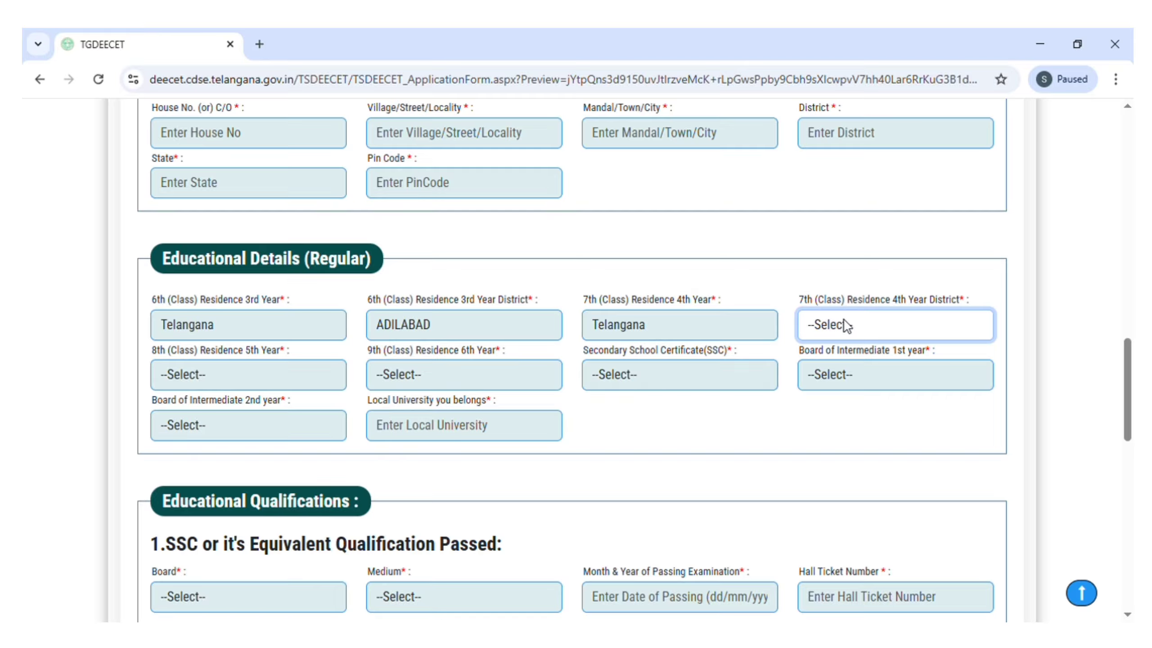
left_click(850, 374)
- Set the 8th class residence to Telangana and its district to ADILABAD
left_click(263, 382)
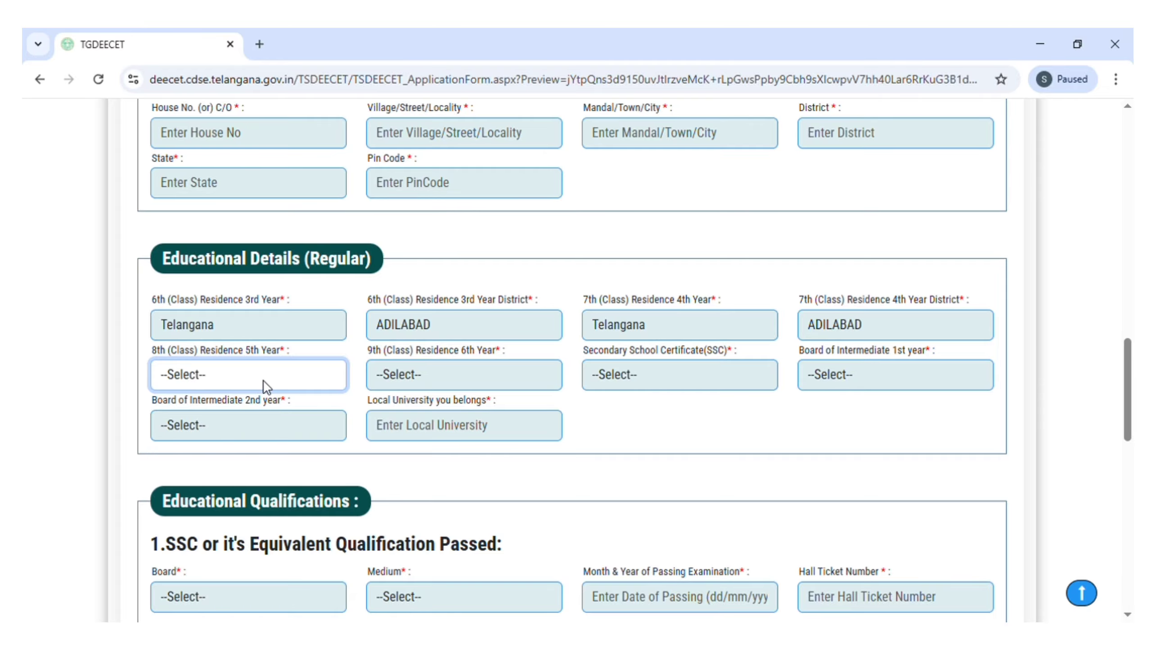
left_click(256, 423)
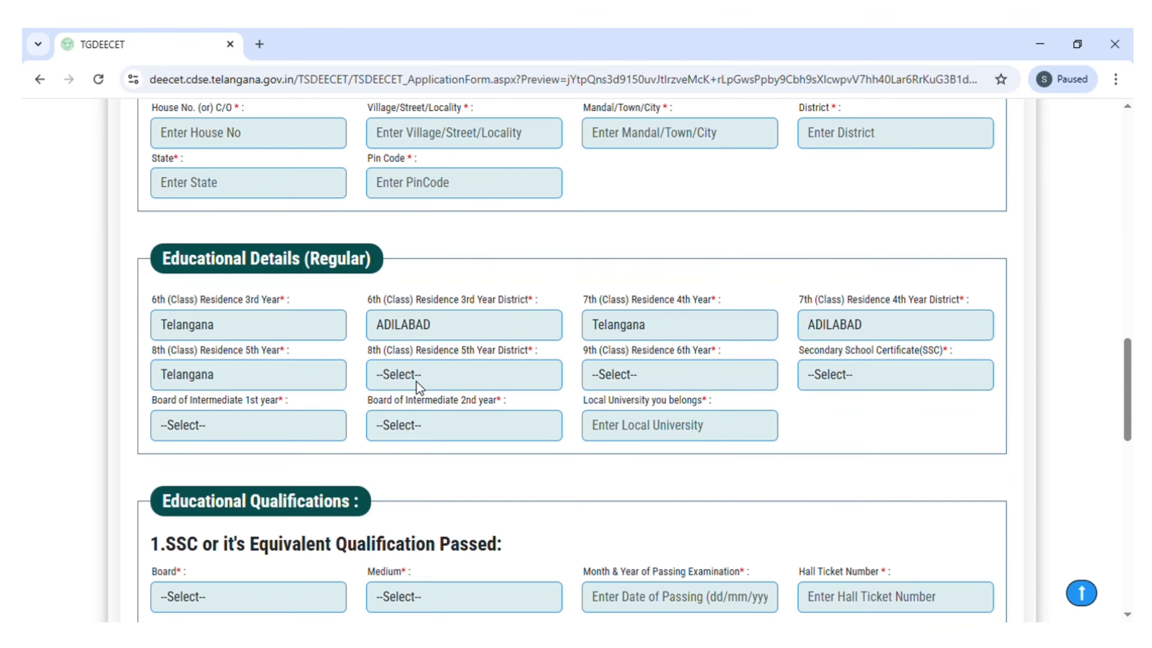
left_click(475, 376)
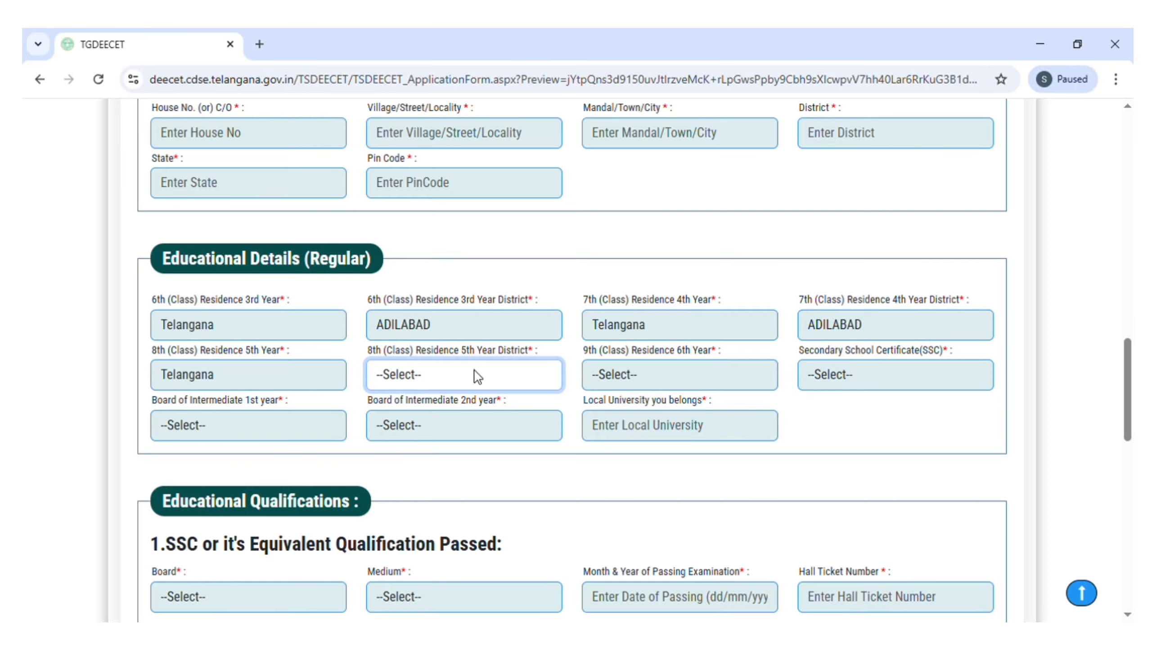
left_click(444, 68)
- Set the 9th class residence to Telangana and its district to ADILABAD
left_click(652, 387)
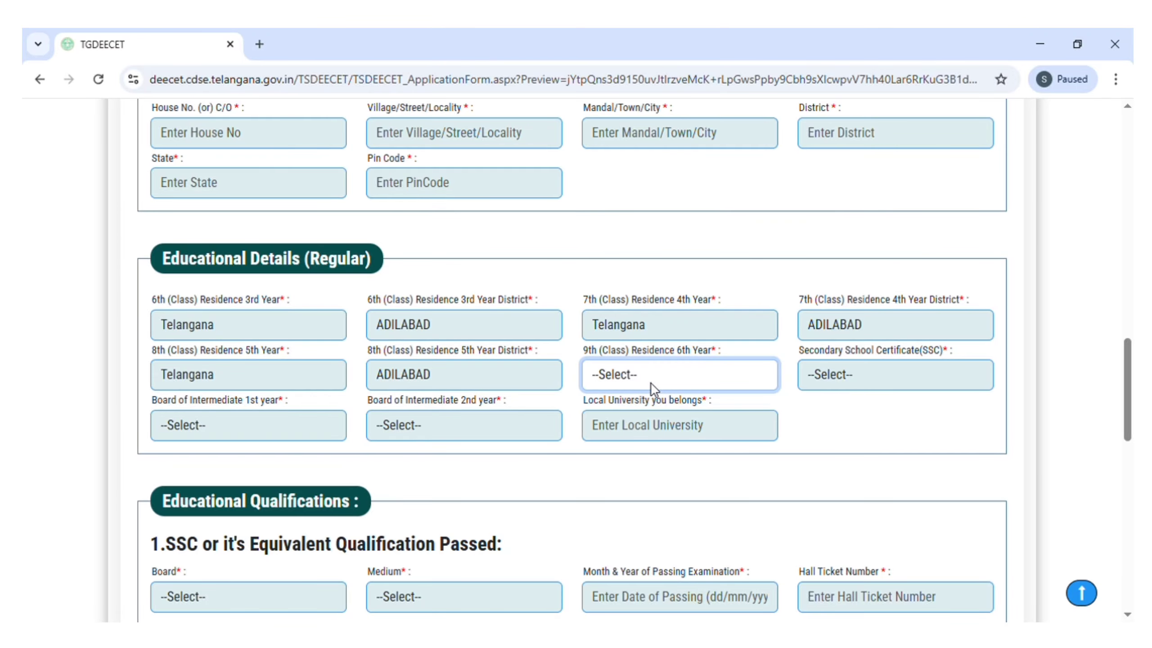
left_click(647, 425)
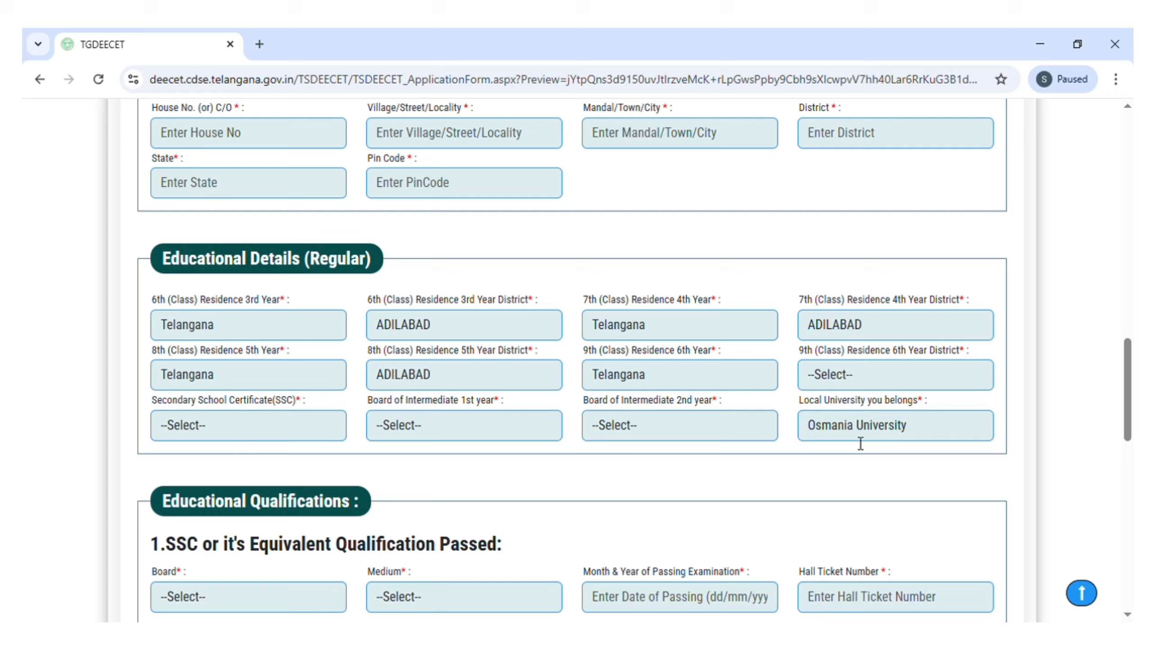
left_click(850, 378)
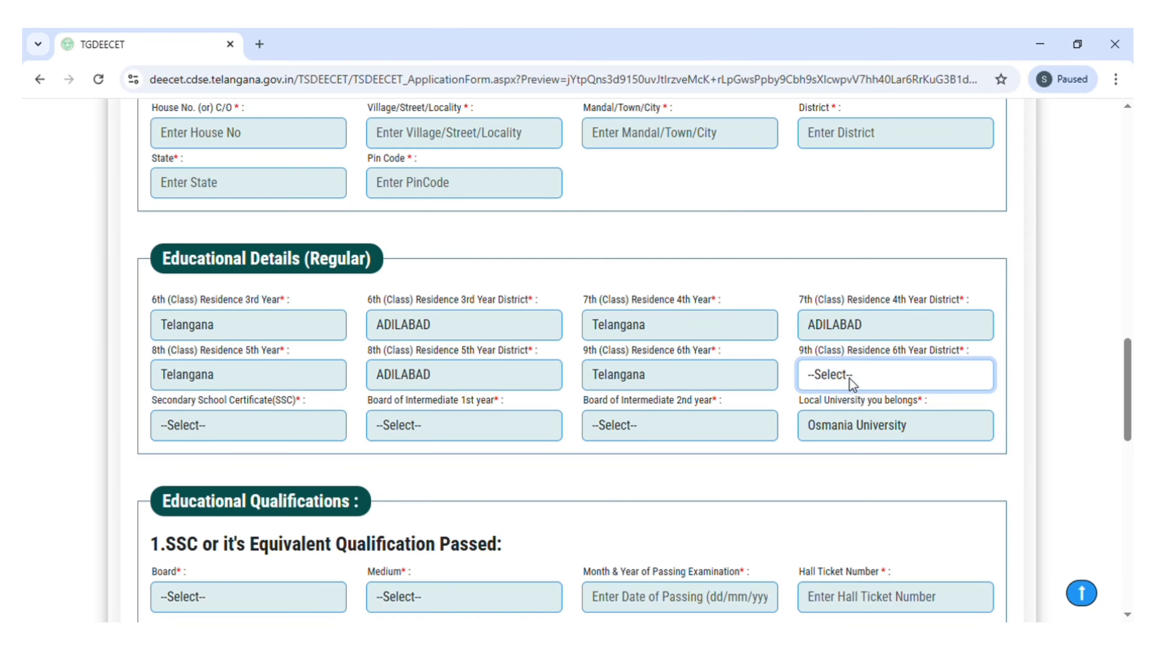
left_click(855, 65)
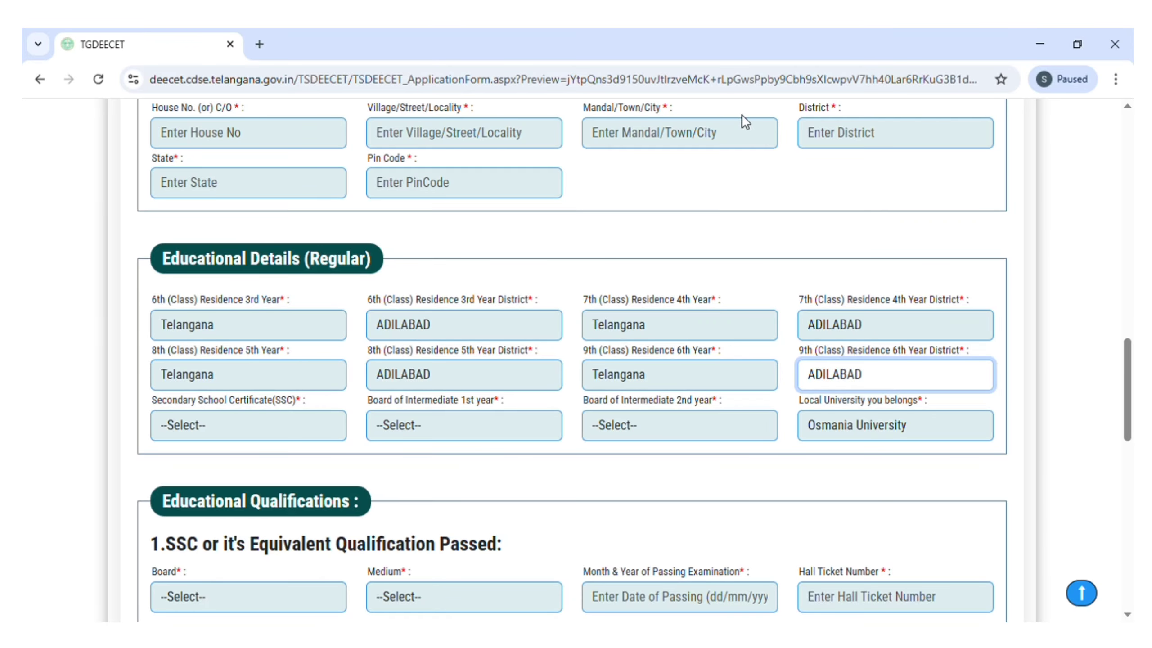
- Set the Secondary School Certificate (SSC) residence to Telangana and its district to ADILABAD
left_click(227, 428)
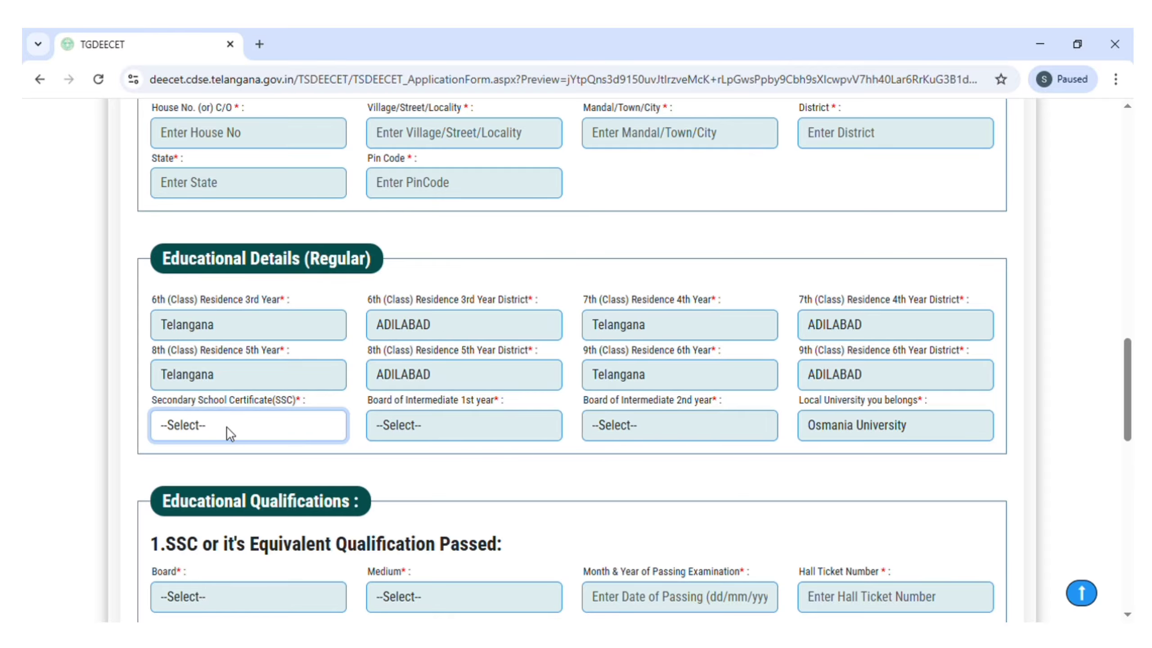
left_click(249, 474)
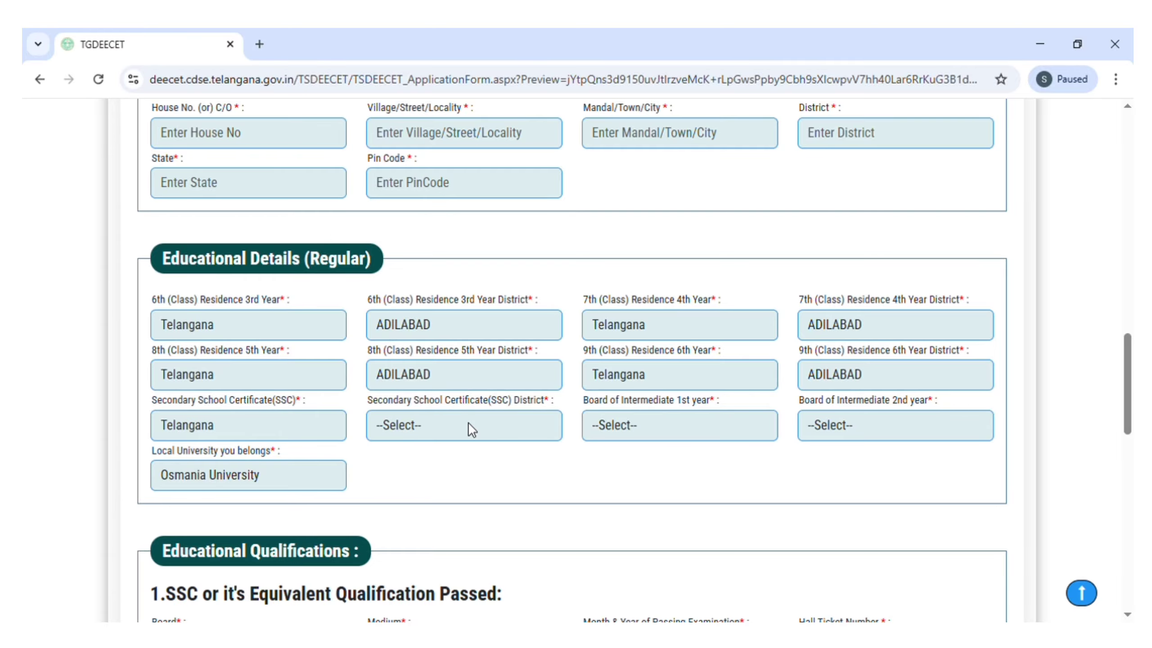
left_click(468, 424)
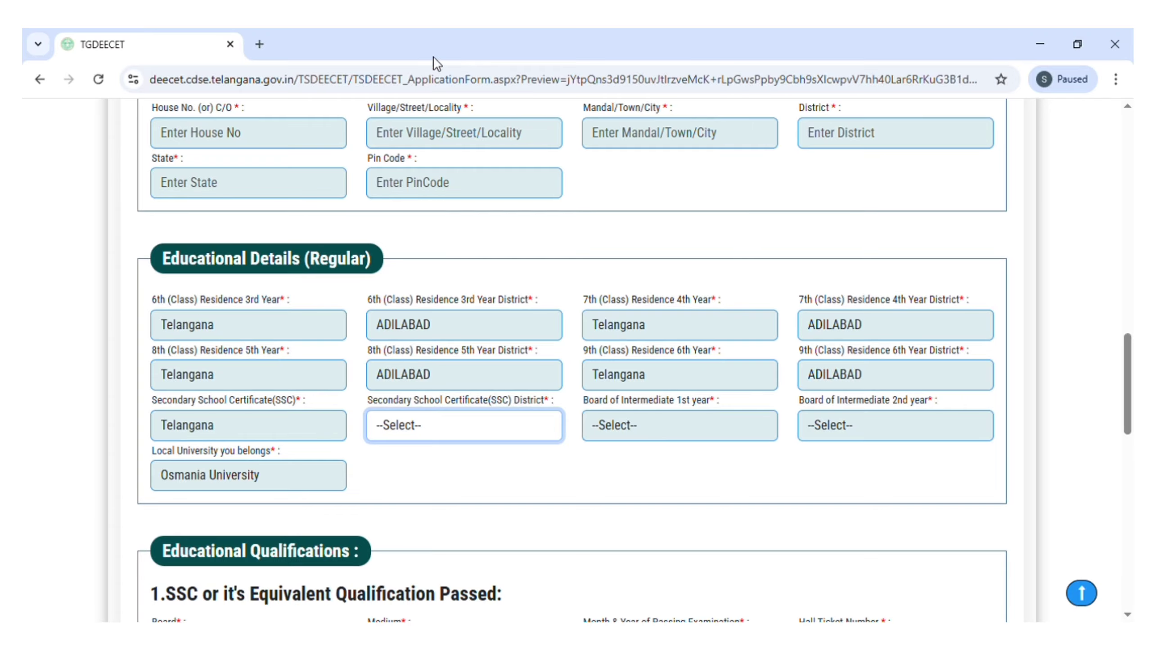
key("Down")
- Set the Board of Intermediate 1st year residence to Telangana and its district to ADILABAD
key("Tab")
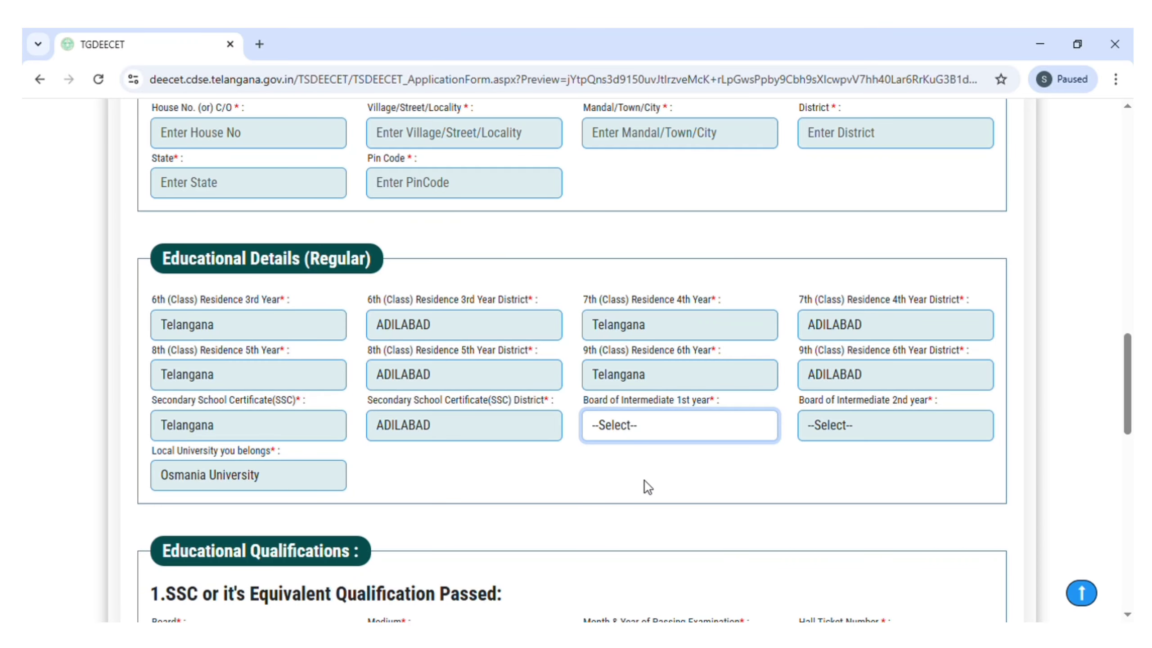
key("t")
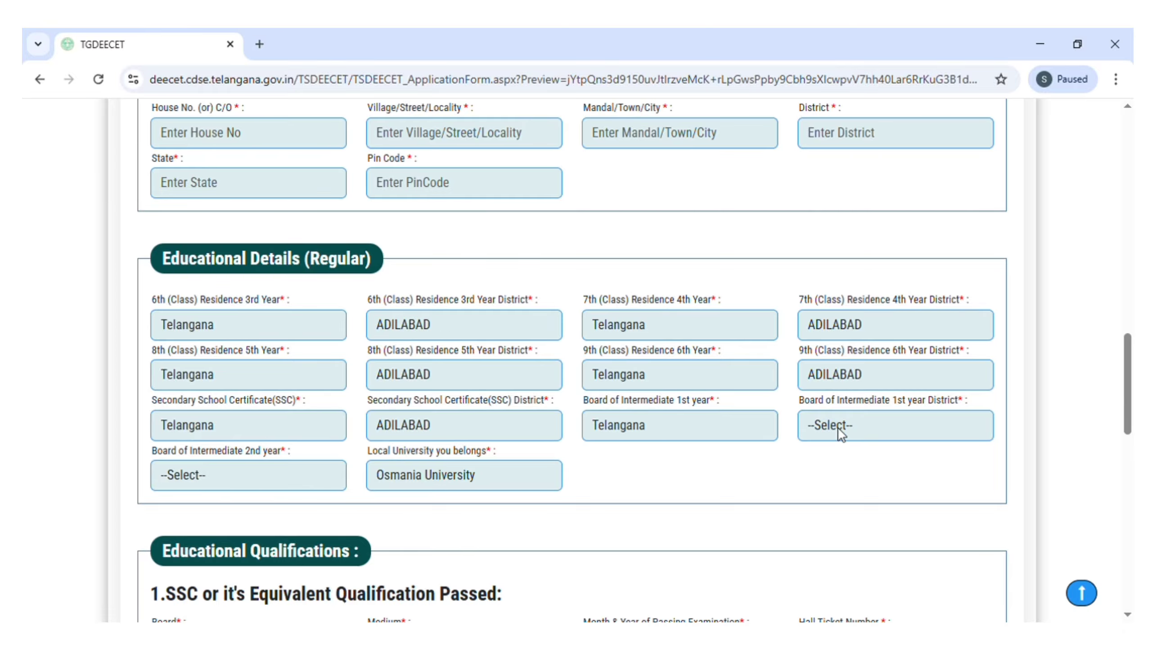
left_click(839, 429)
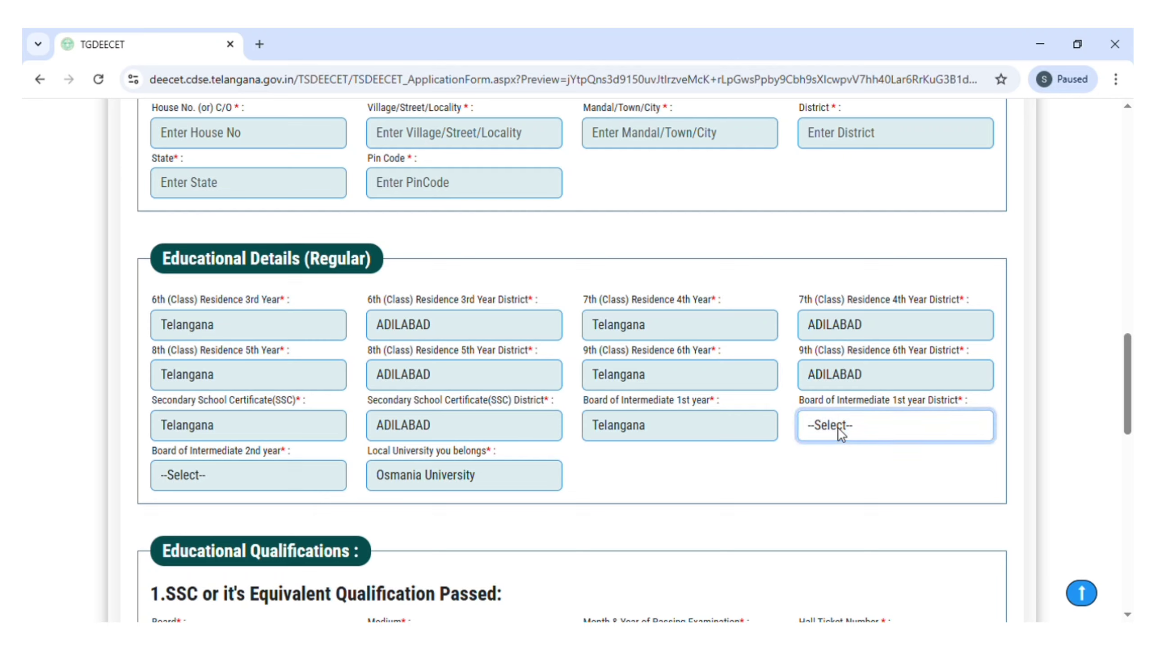
key("a")
- Set the Board of Intermediate 2nd year residence to Telangana and its district to ADILABAD
key("Tab")
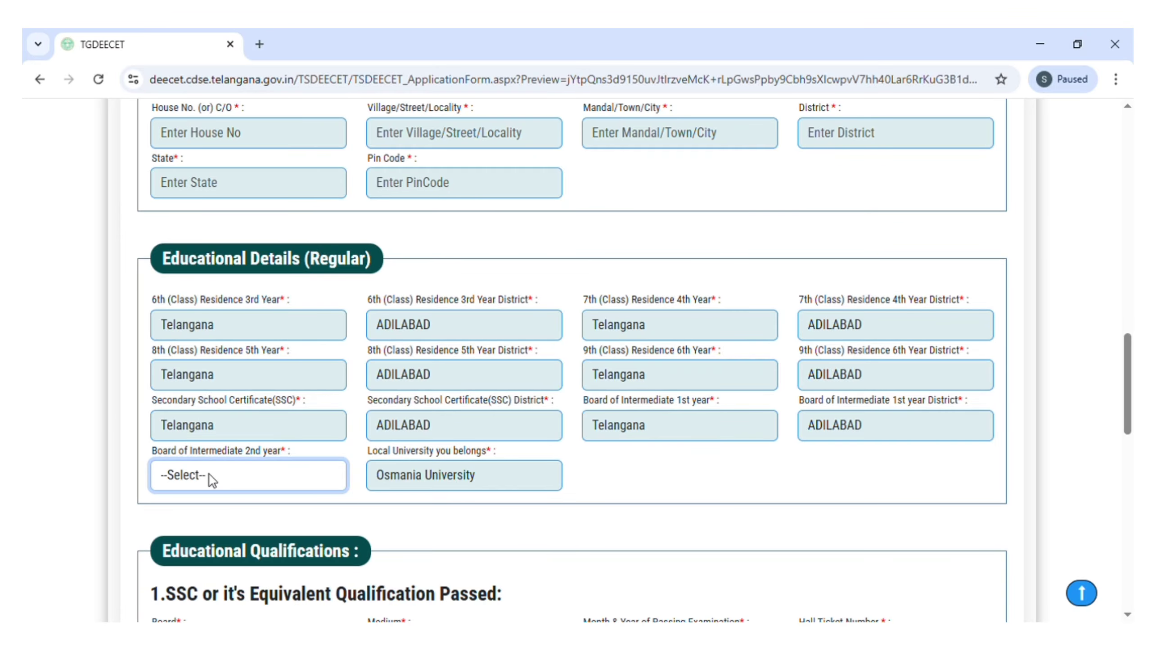
left_click(231, 528)
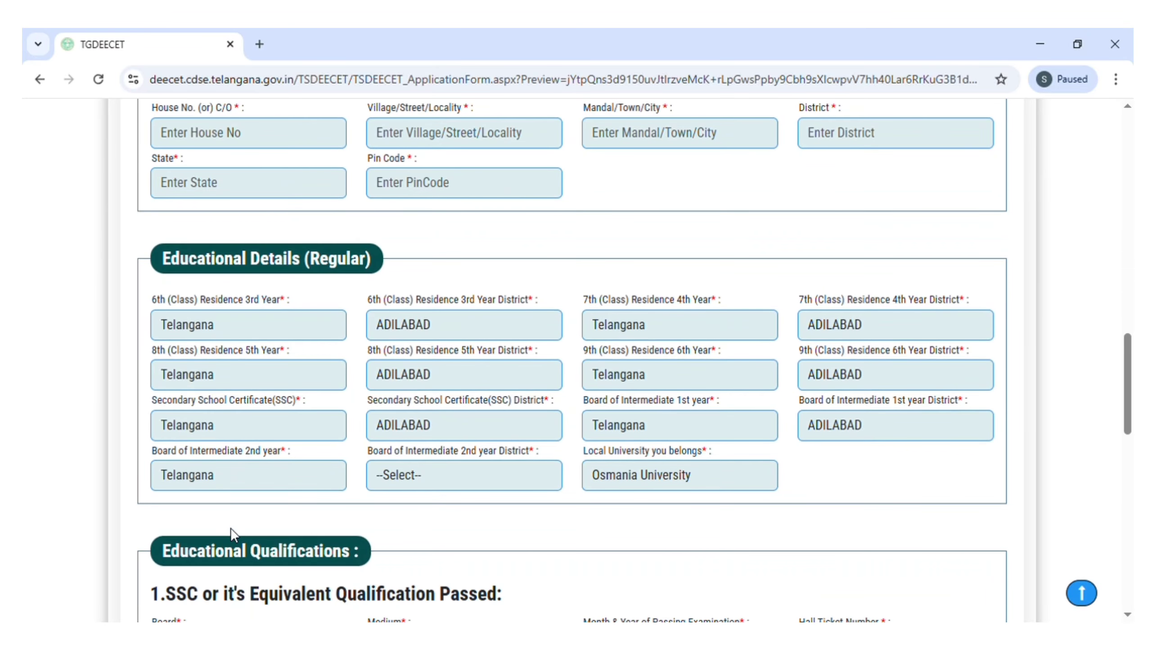
left_click(455, 484)
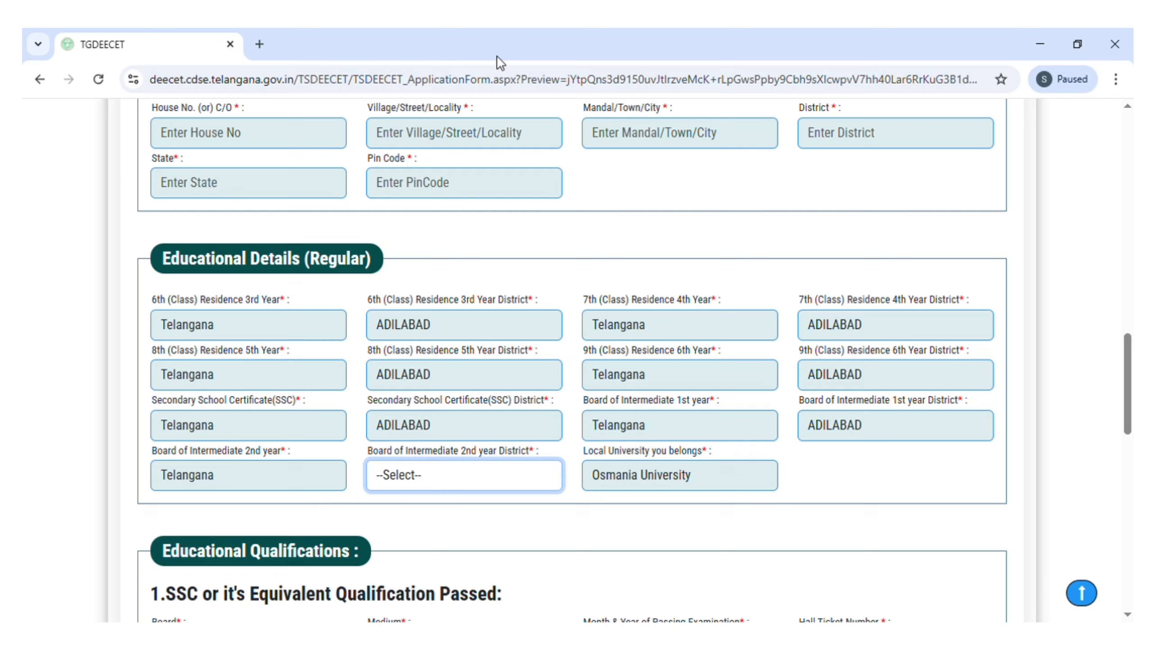
key("Down")
- Examine the SSC qualification's board, medium, passing date and hall ticket number fields without filling them in
scroll(430, 361, "down", 5)
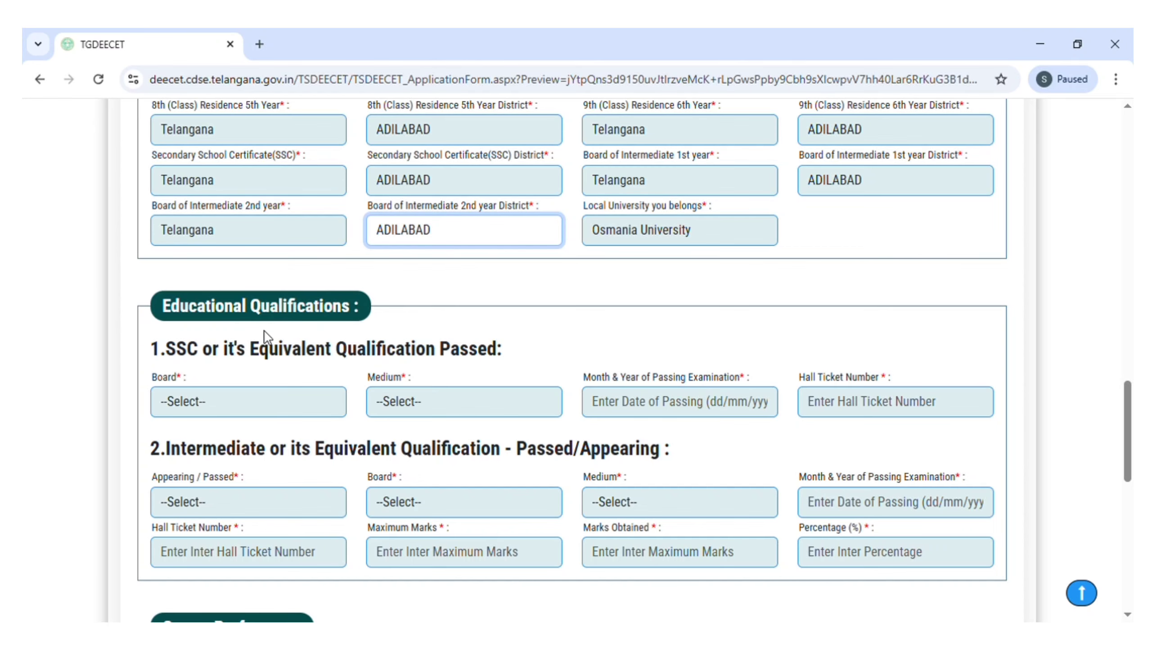
scroll(358, 336, "down", 2)
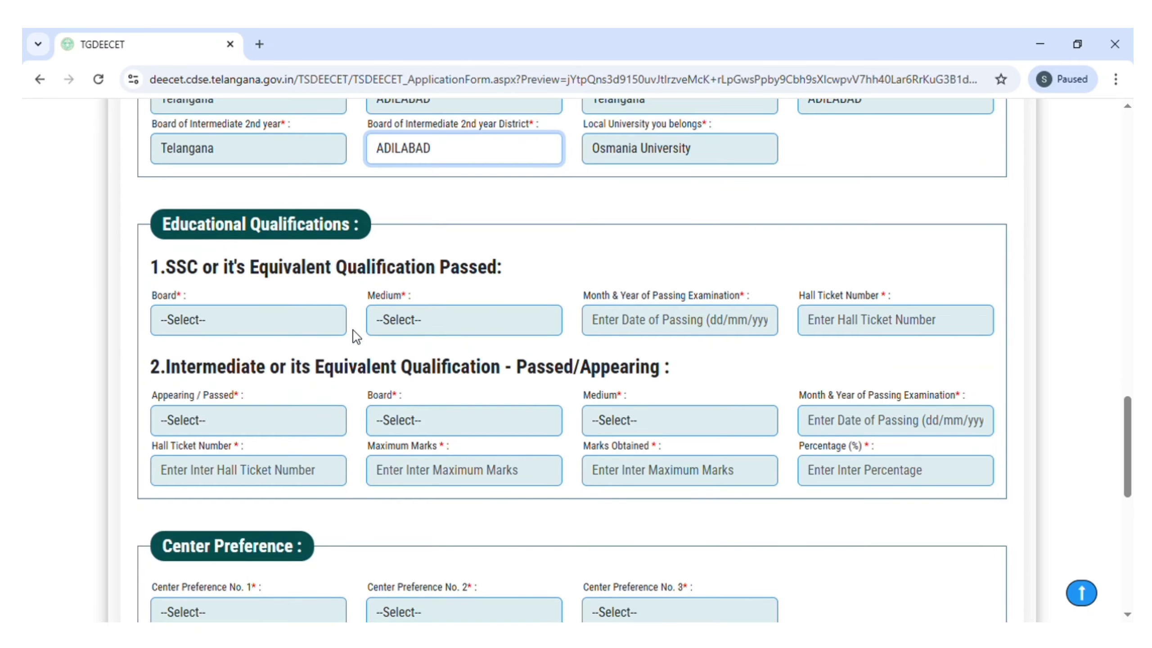
left_click(235, 321)
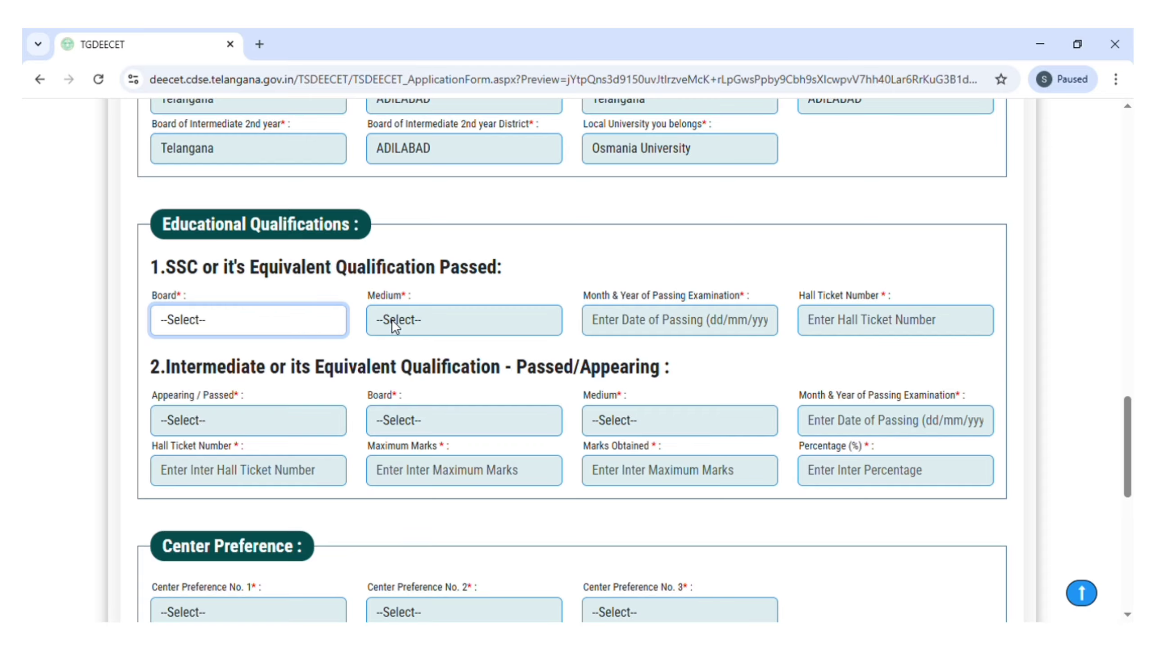
left_click(452, 321)
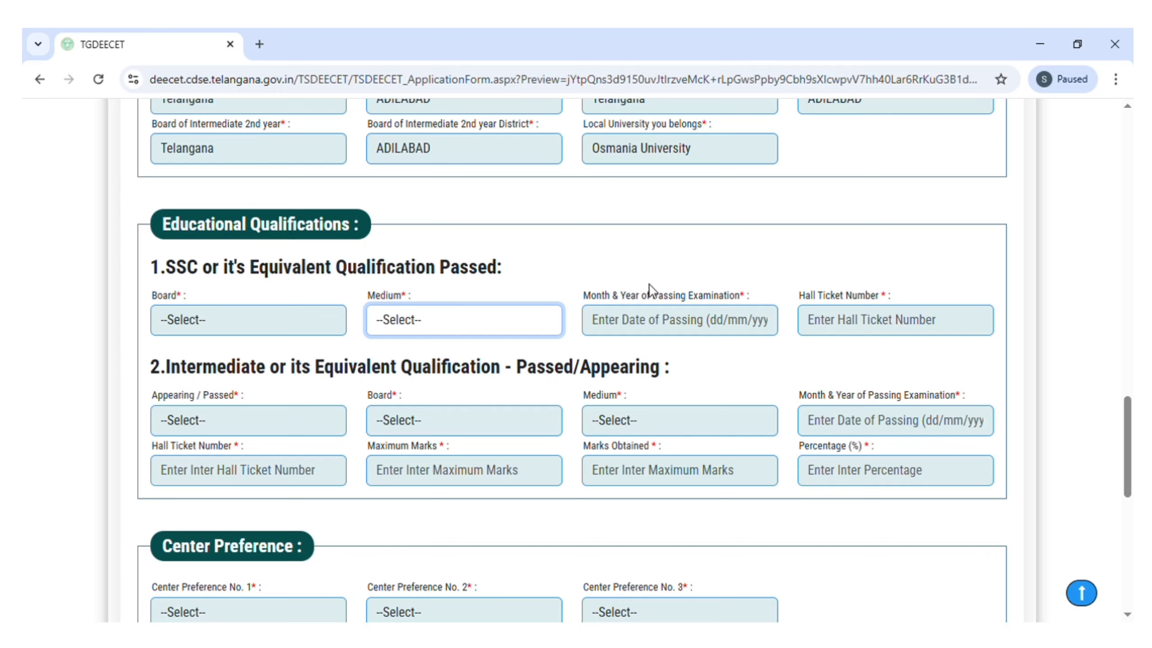
left_click(688, 326)
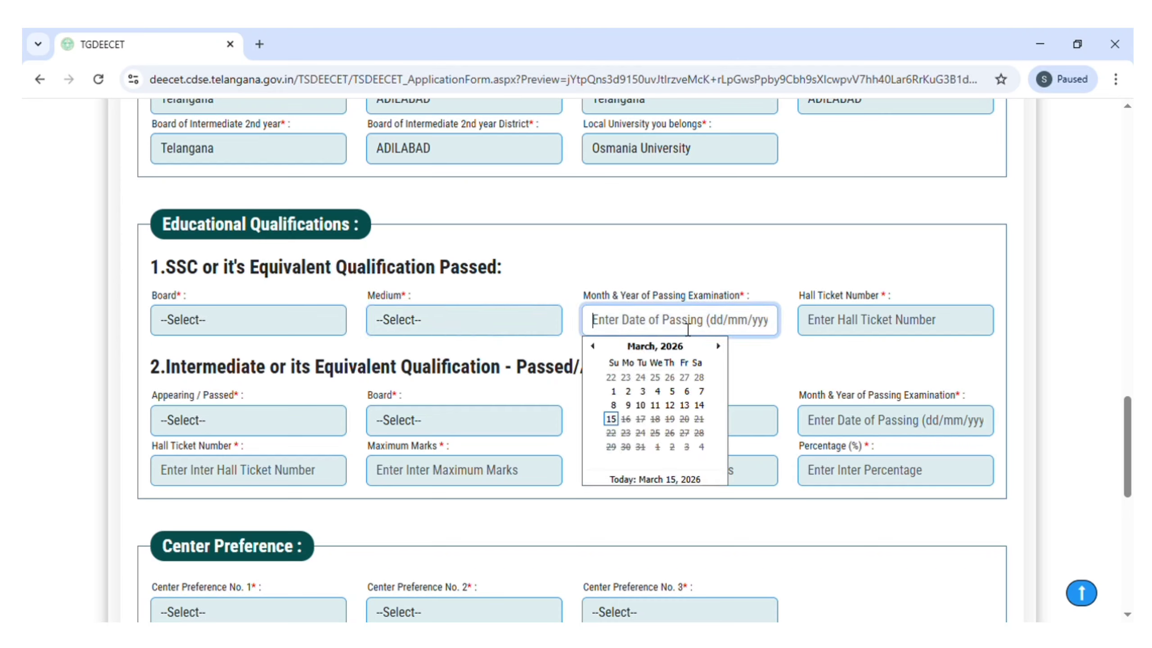
left_click(803, 262)
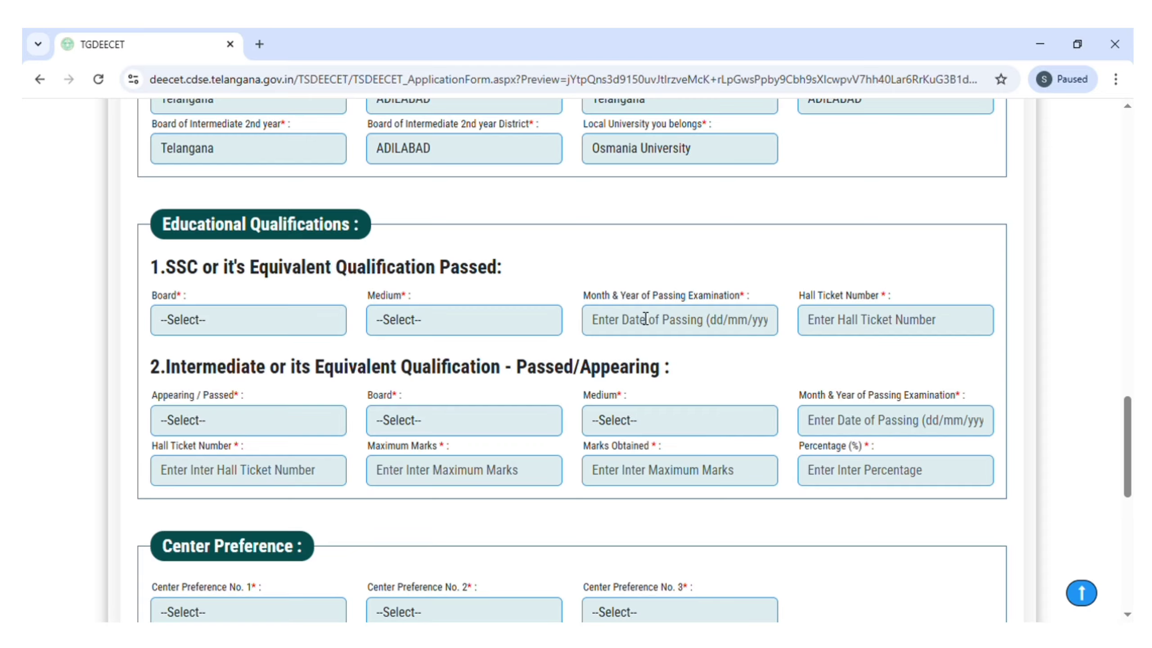
left_click(848, 324)
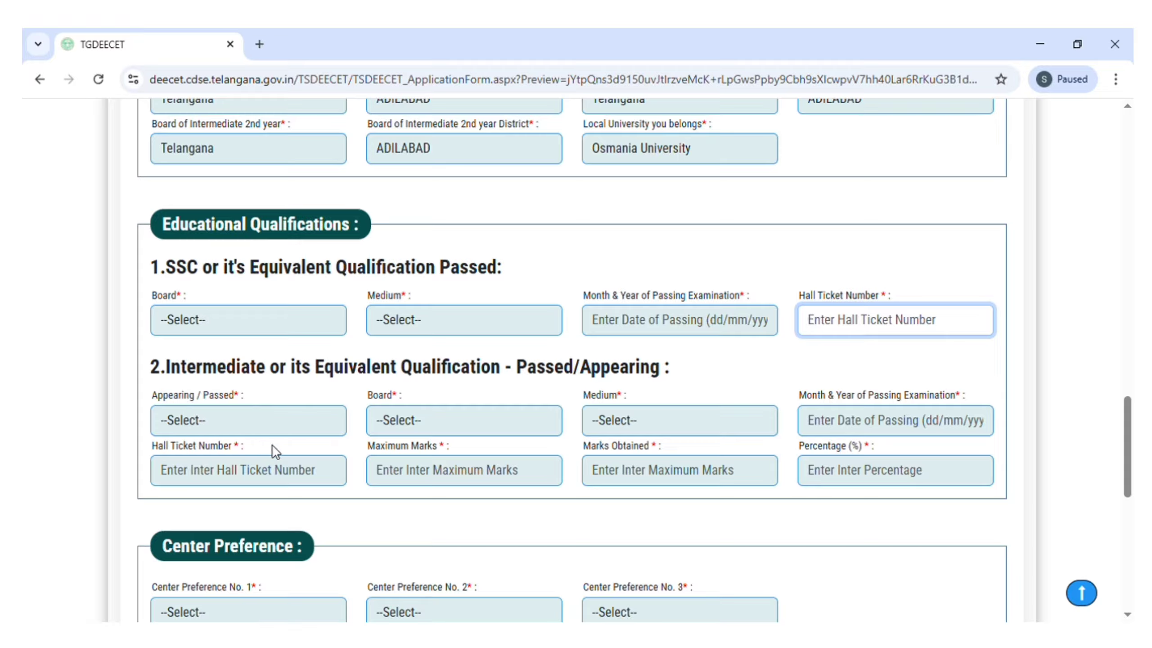
- Check the Appearing / Passed choices of the Intermediate qualification and set its board to State Board
left_click(266, 428)
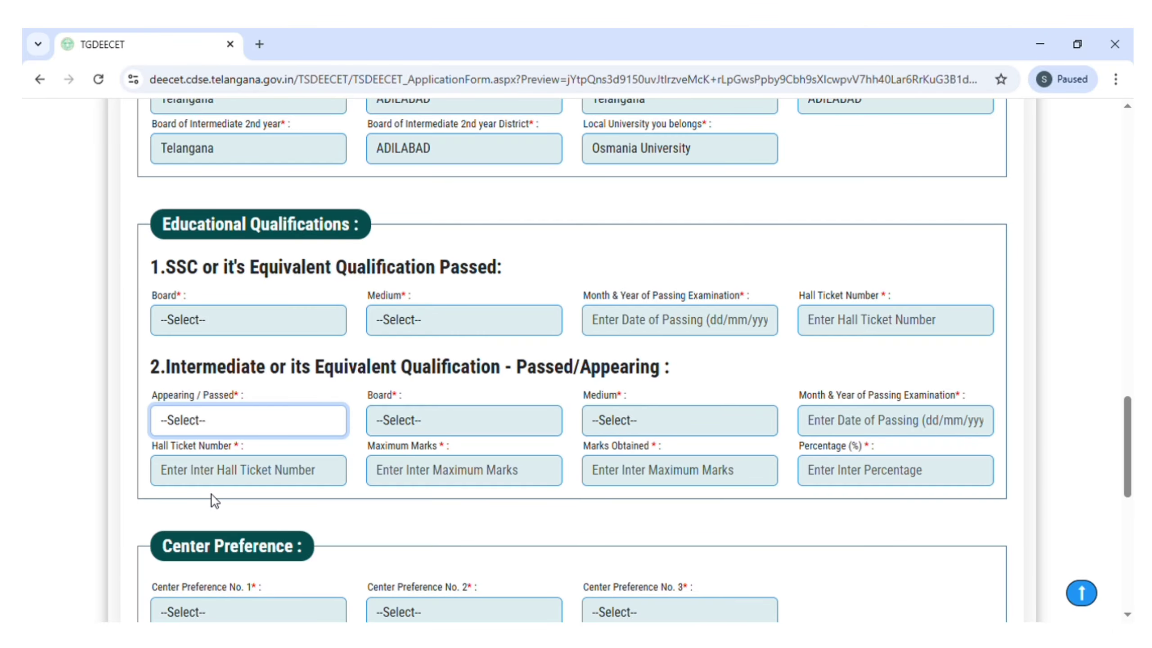
left_click(431, 419)
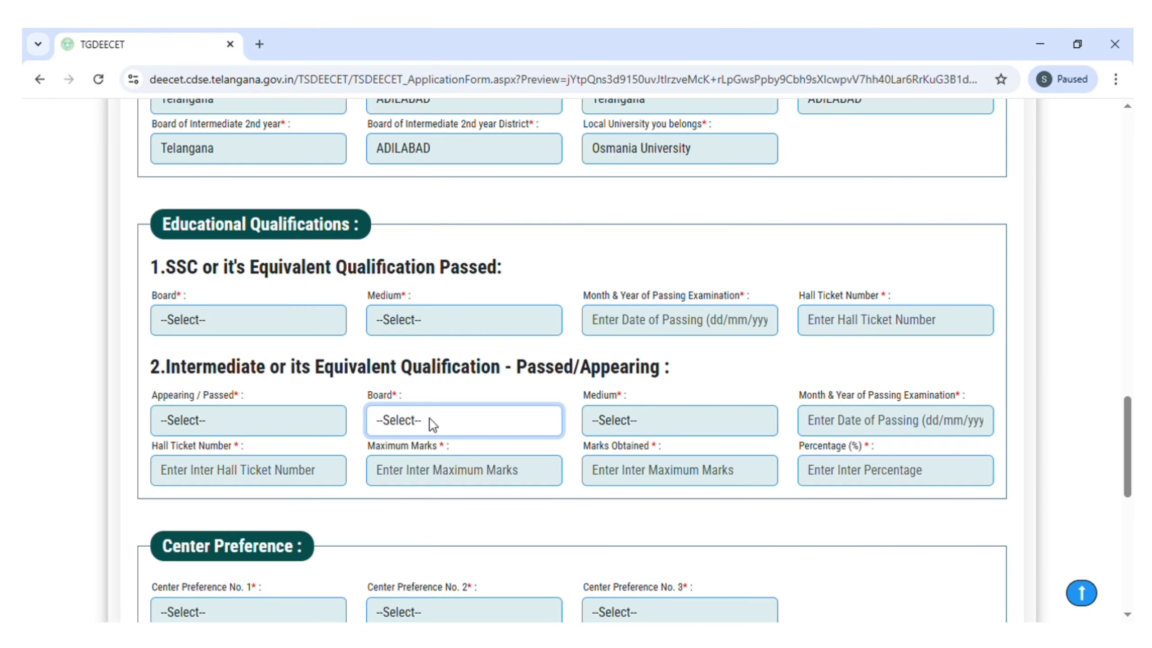
scroll(520, 388, "down", 2)
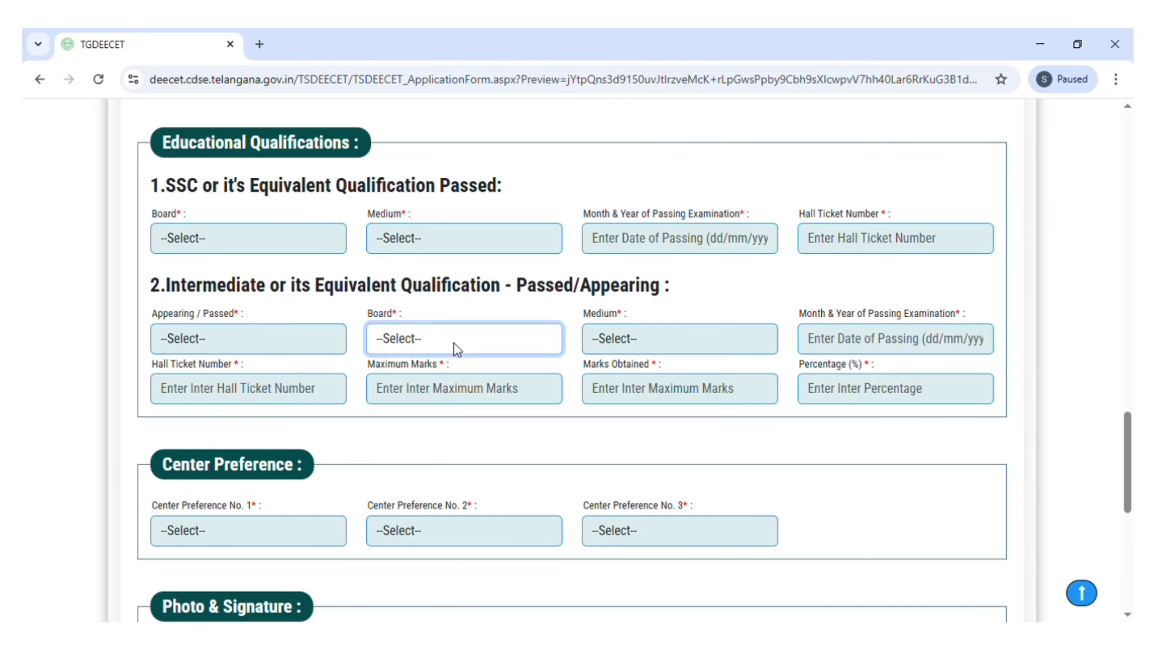
left_click(450, 394)
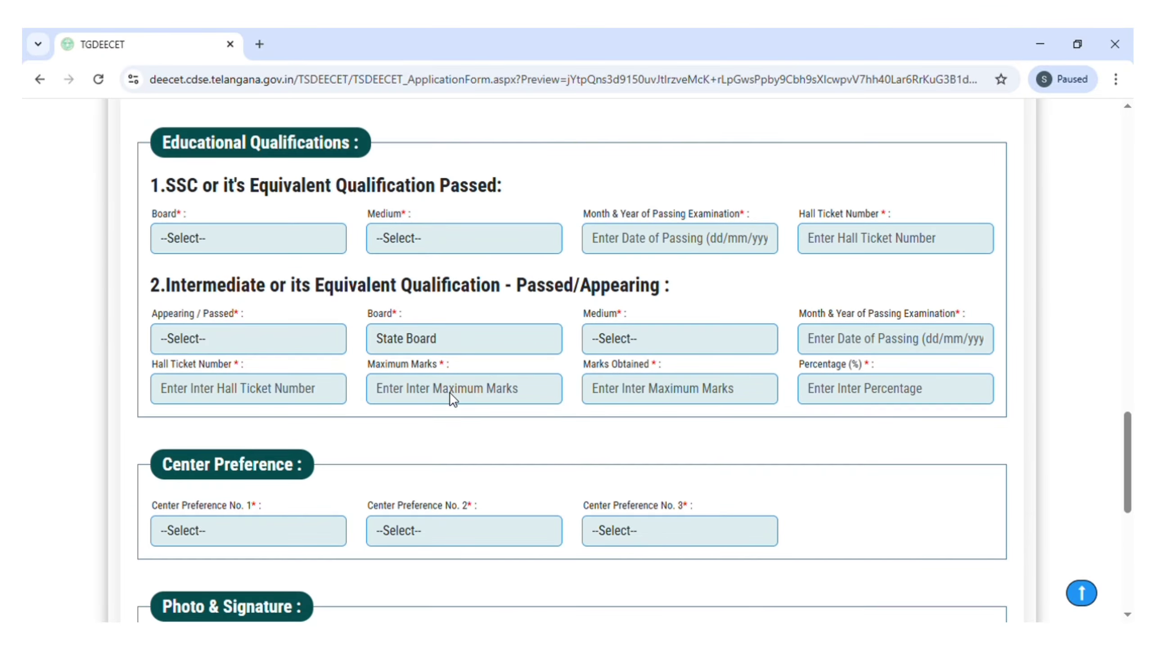
- Examine the Intermediate qualification's medium, passing date, maximum marks, marks obtained and percentage fields without filling them in
left_click(692, 340)
left_click(848, 352)
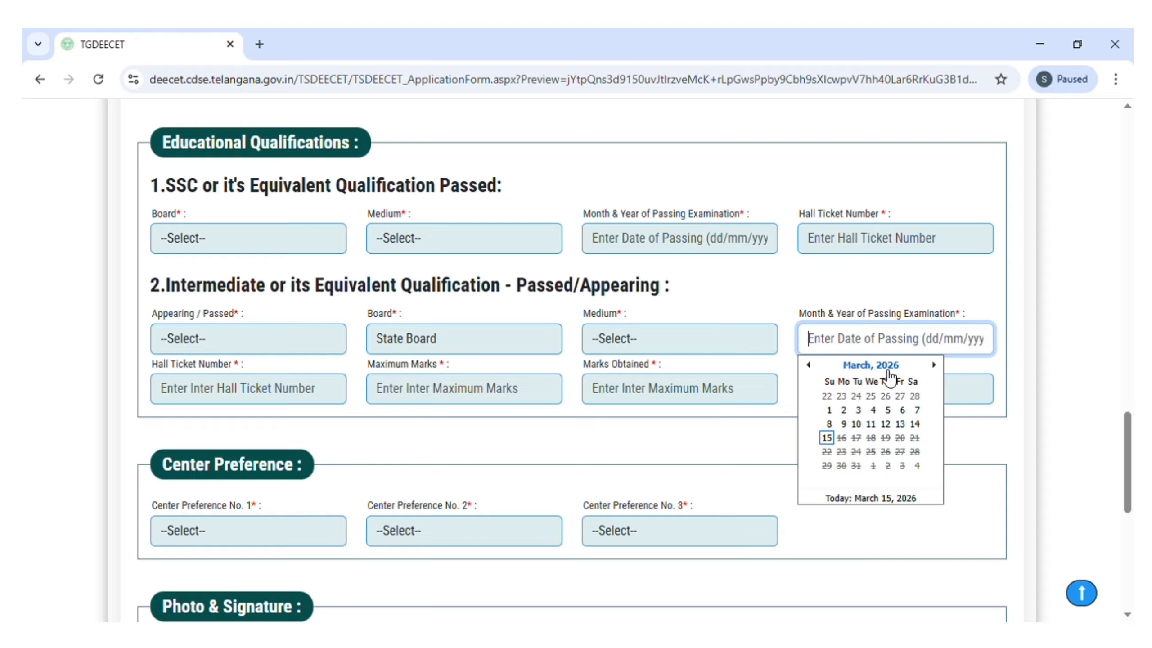
left_click(381, 436)
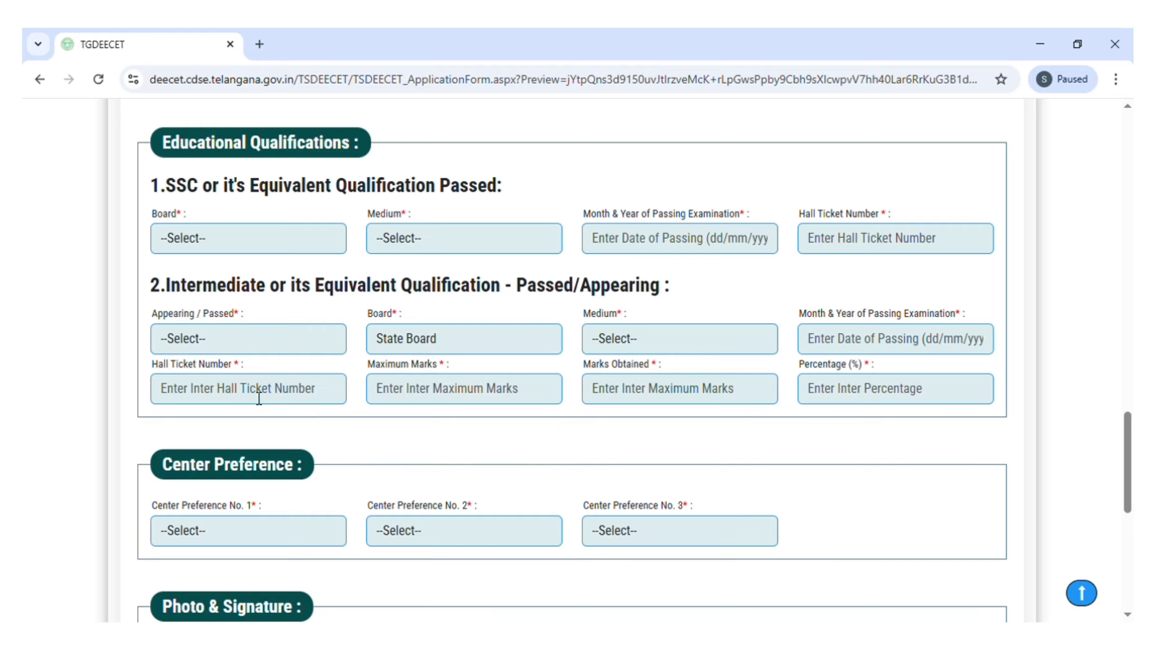
left_click(438, 392)
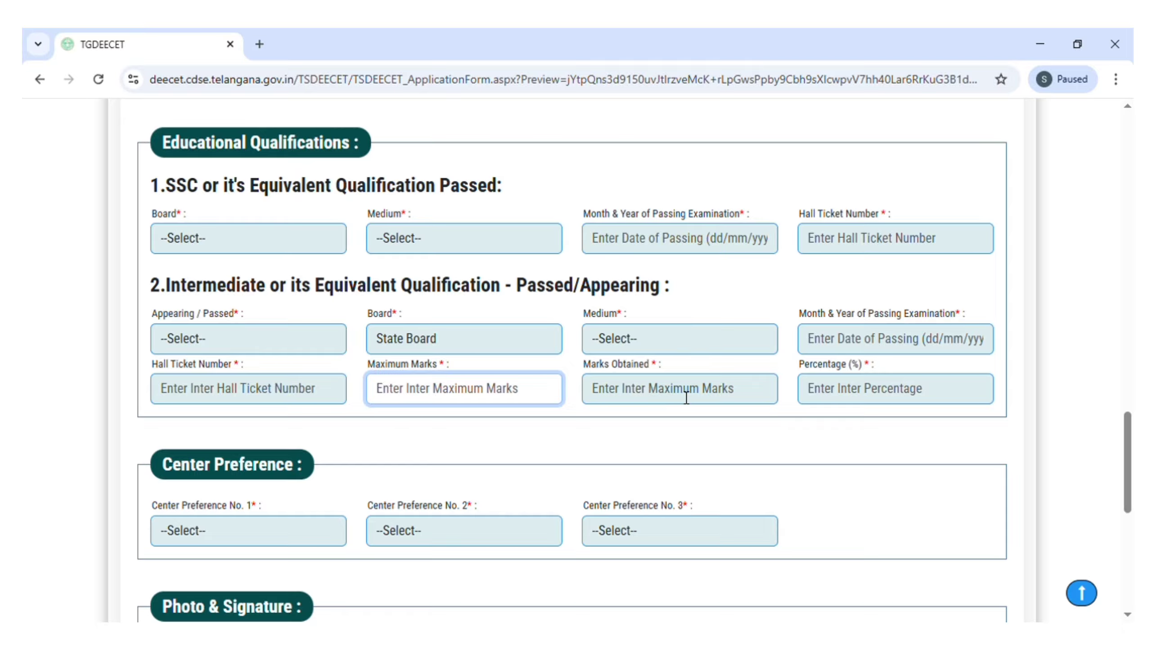
left_click(702, 396)
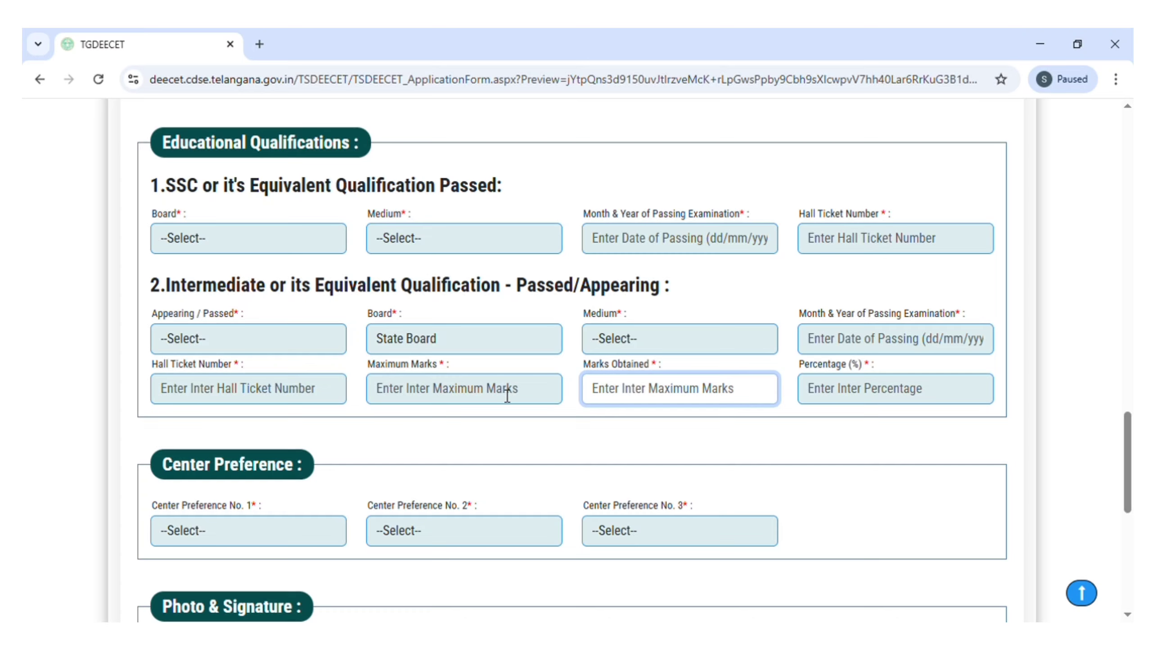
left_click(856, 396)
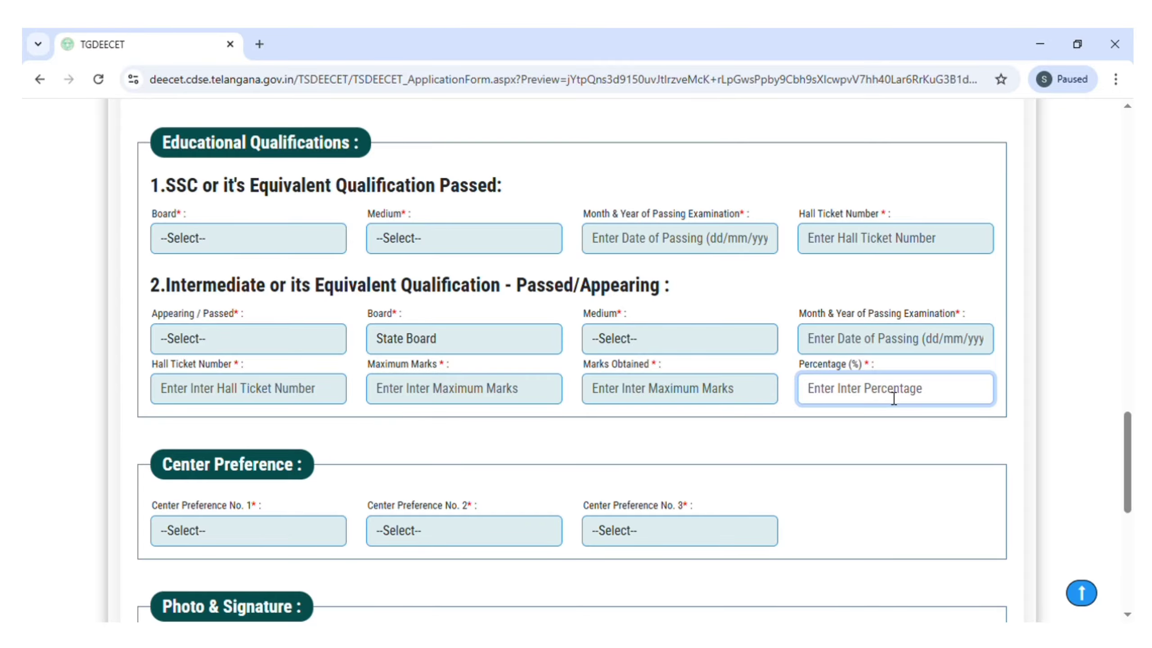
- Open the available choices for Center Preference No. 1
scroll(436, 379, "down", 3)
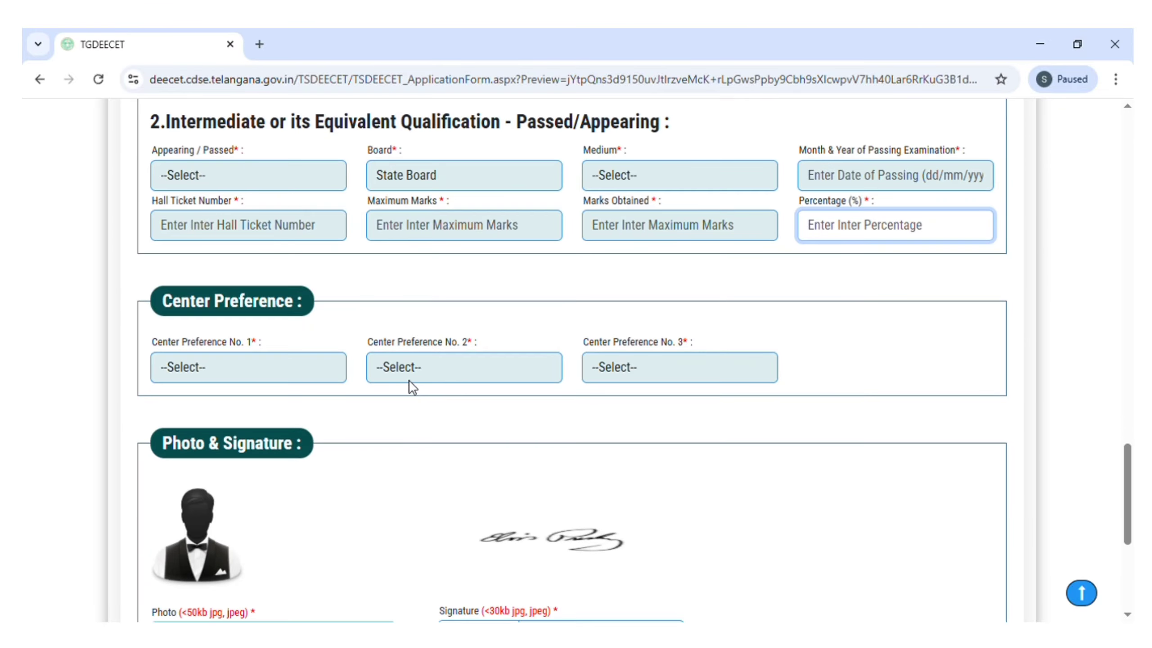
left_click(246, 363)
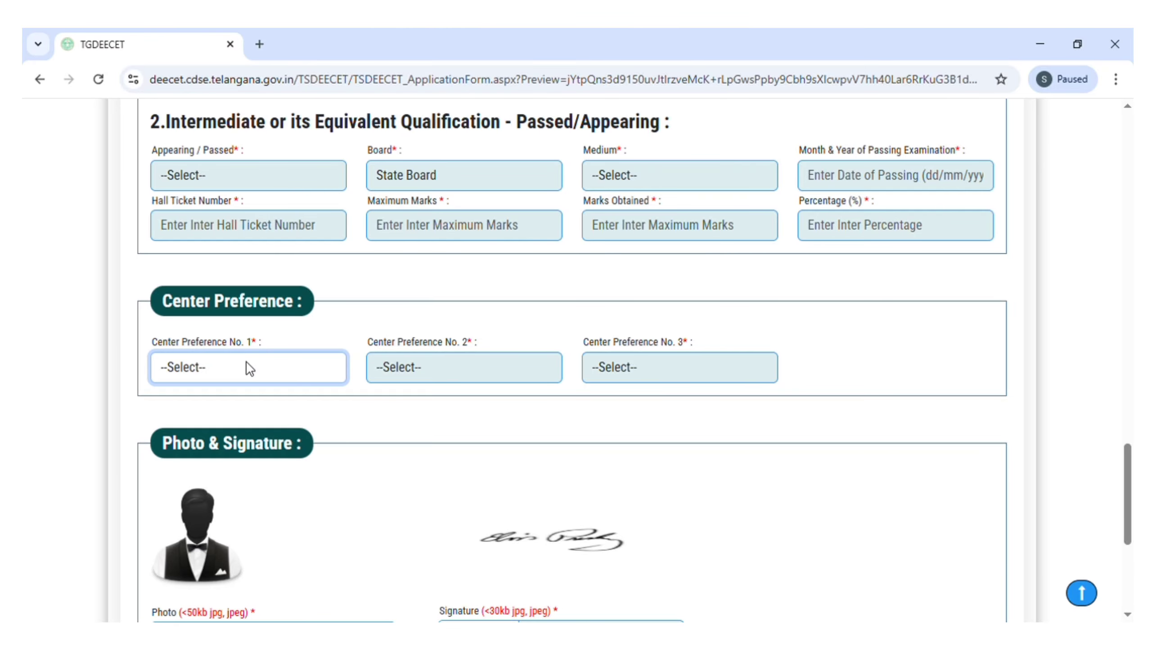